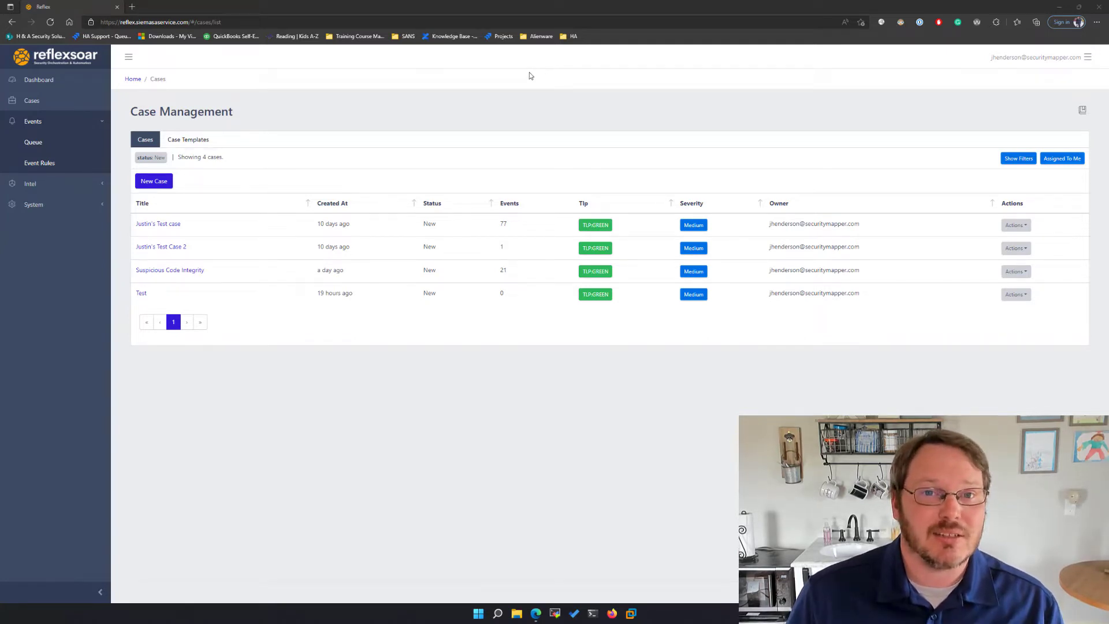
Review the tasks defined in the Phishing Analysis case template, leaving the template as it is.
left_click(197, 141)
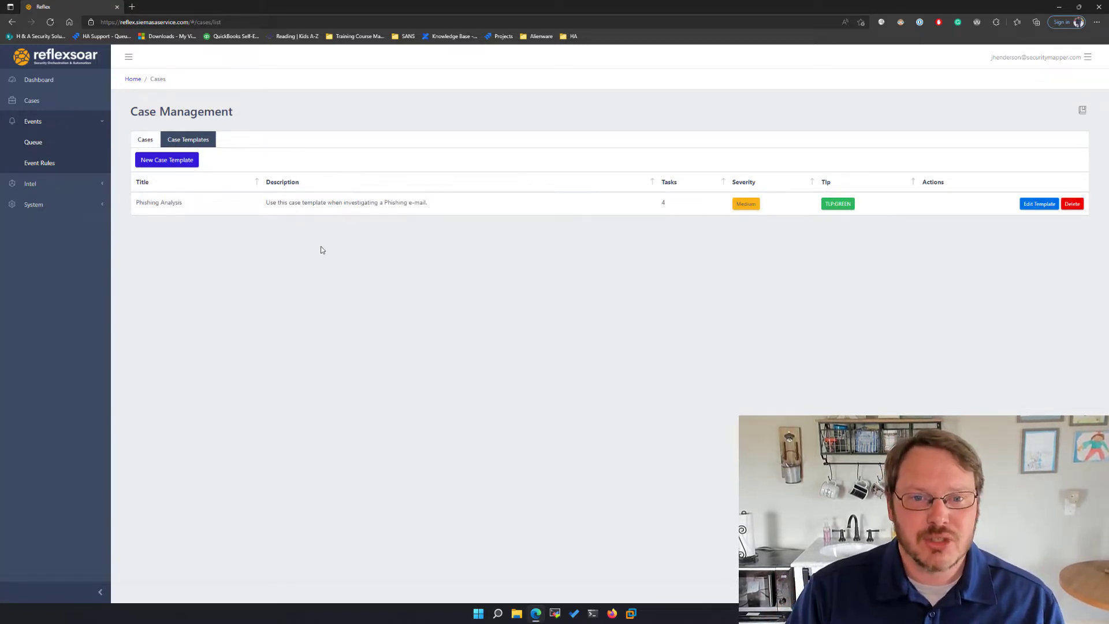
left_click(1037, 207)
left_click(335, 115)
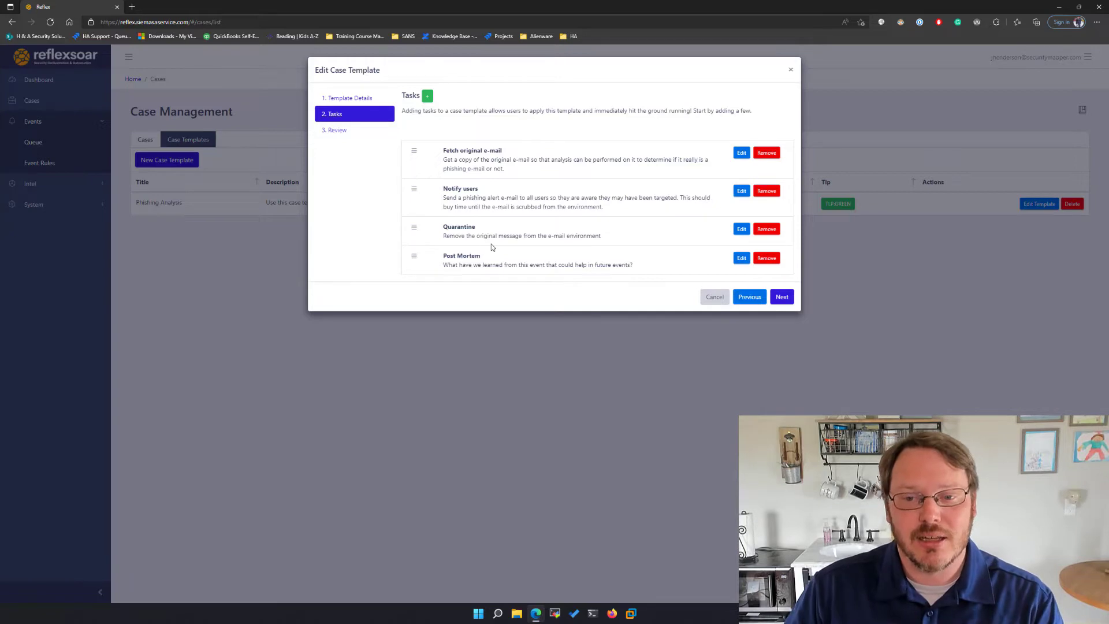
left_click(791, 70)
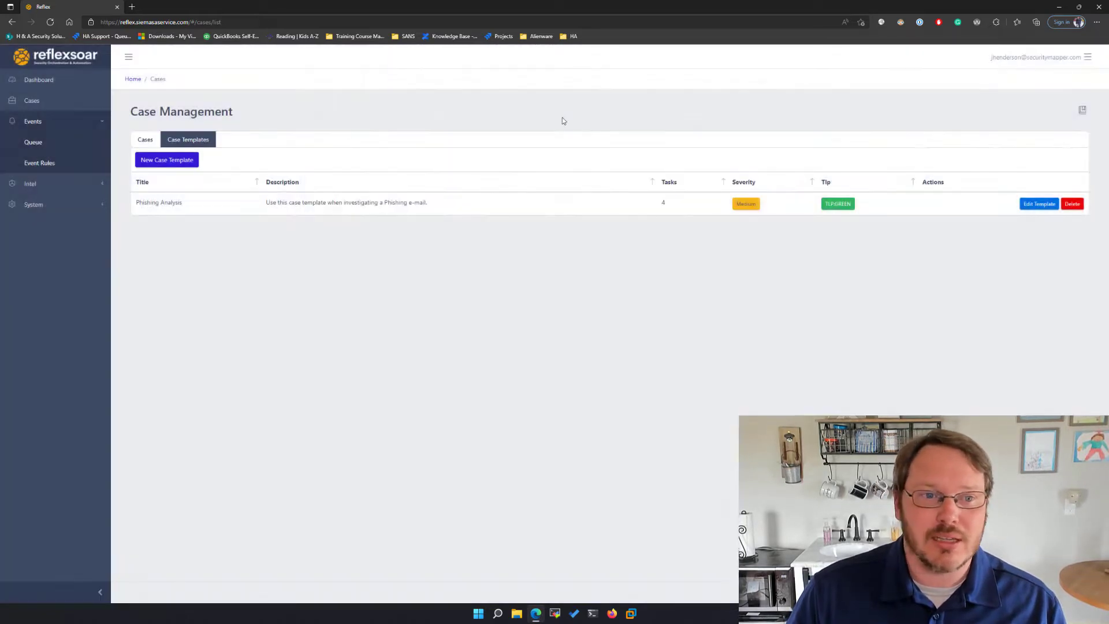
left_click(171, 160)
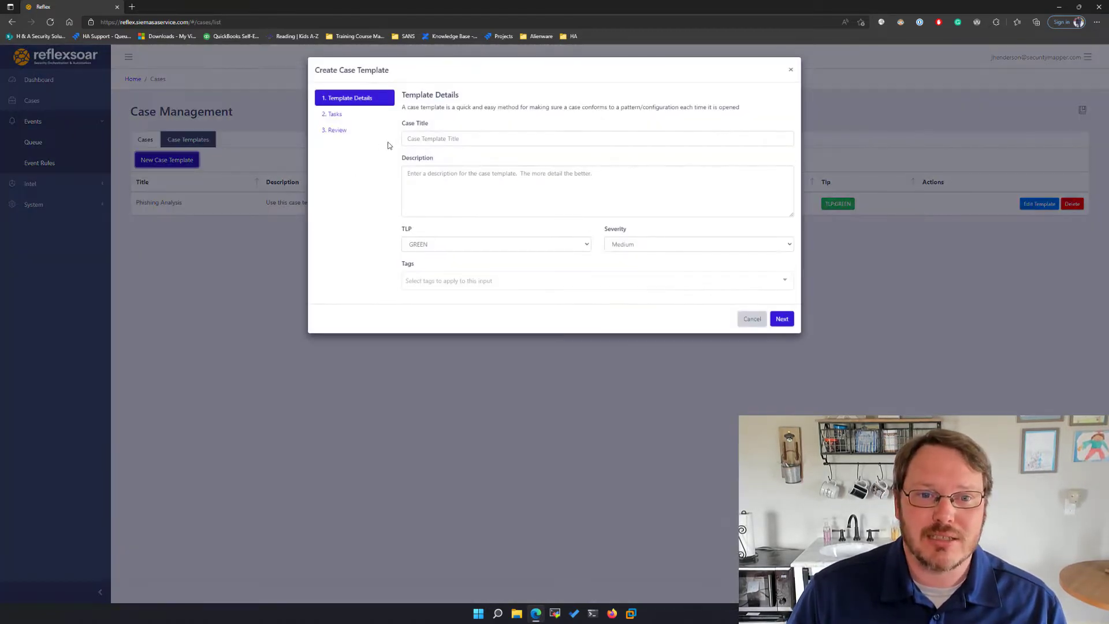
left_click(433, 139)
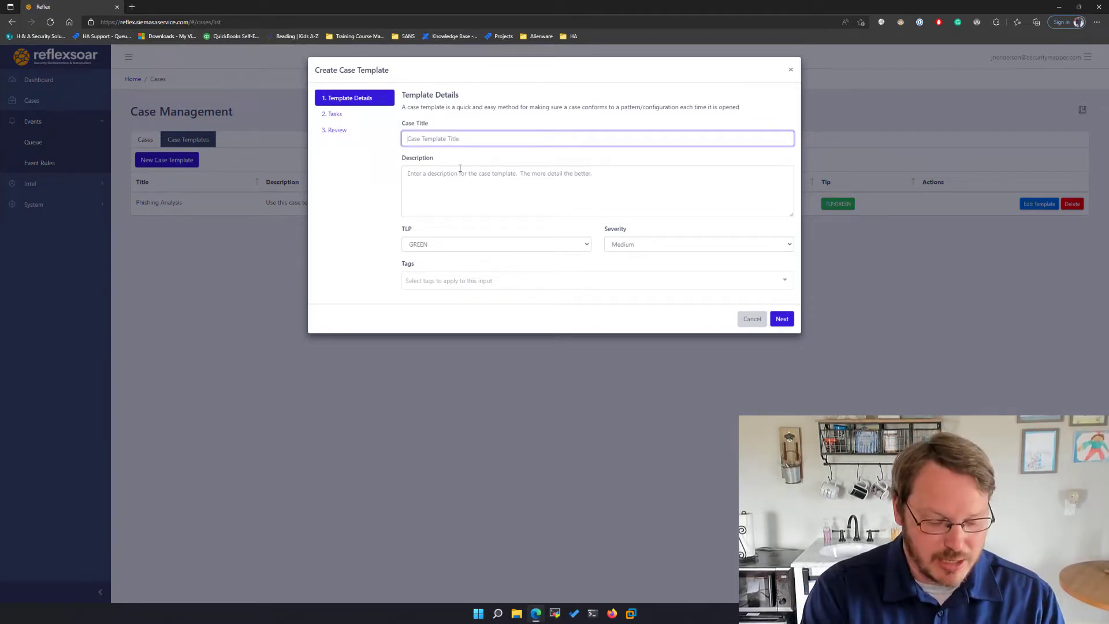
type("Potential ")
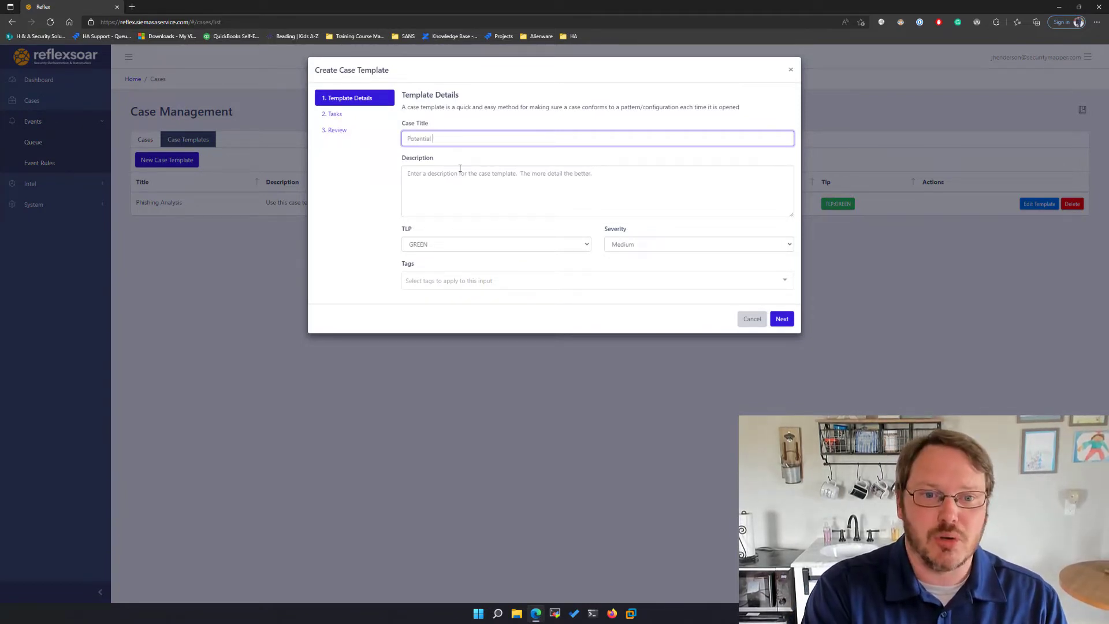
type("Ransomware")
key("Tab")
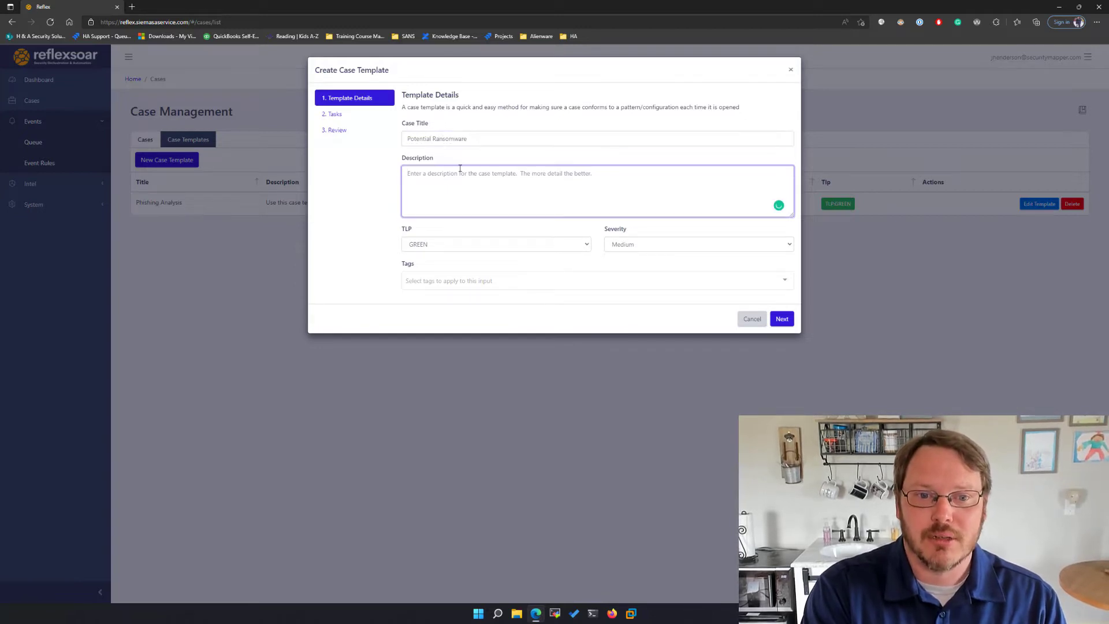
left_click(451, 280)
type("ransomware")
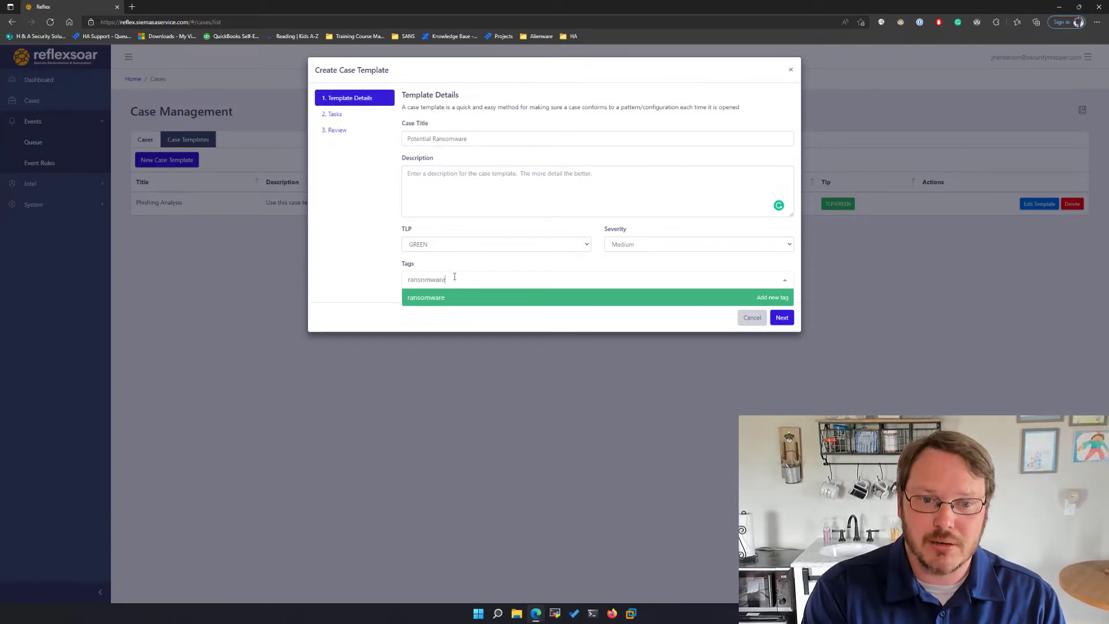
key("Return")
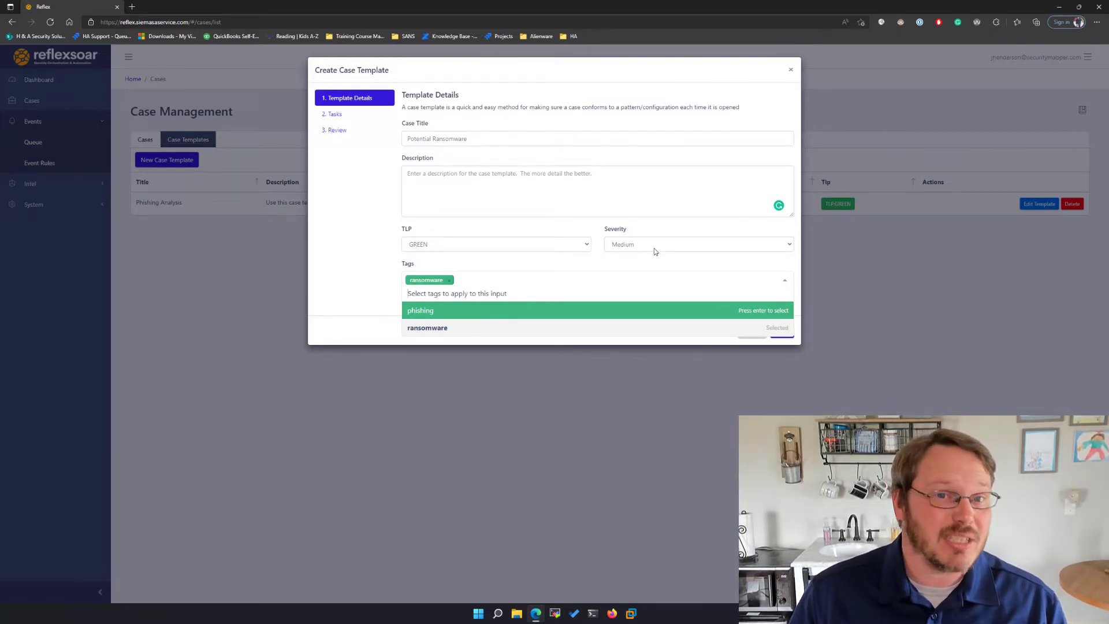
left_click(335, 114)
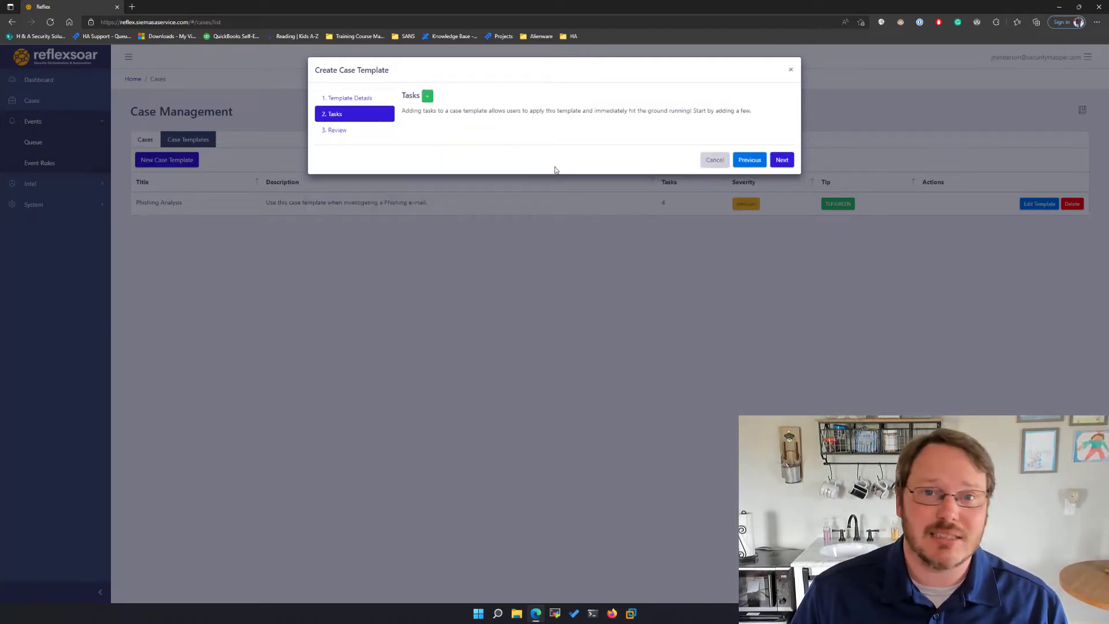
left_click(791, 69)
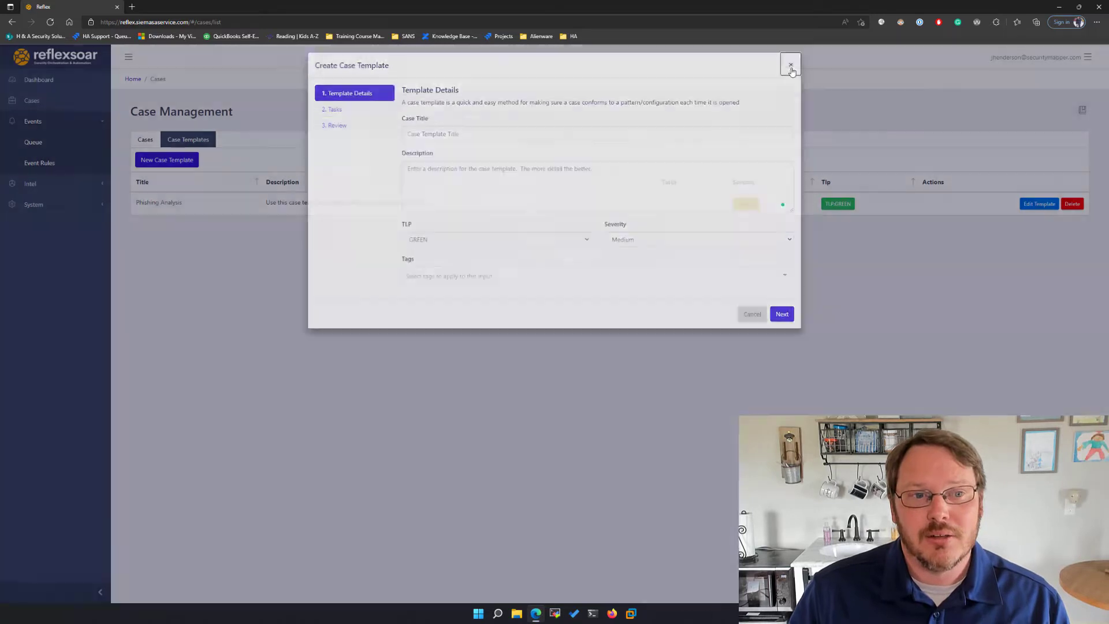
Select the first av_relevant_files and win_susp_svchost_no_cli event groups in the event queue.
left_click(145, 142)
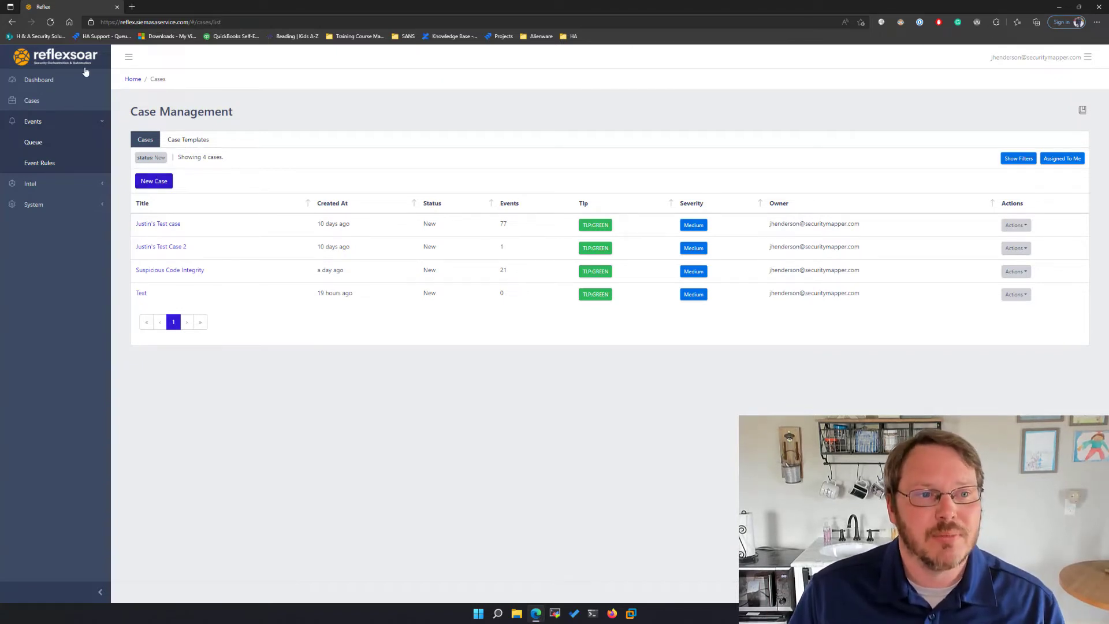
left_click(43, 150)
left_click(348, 182)
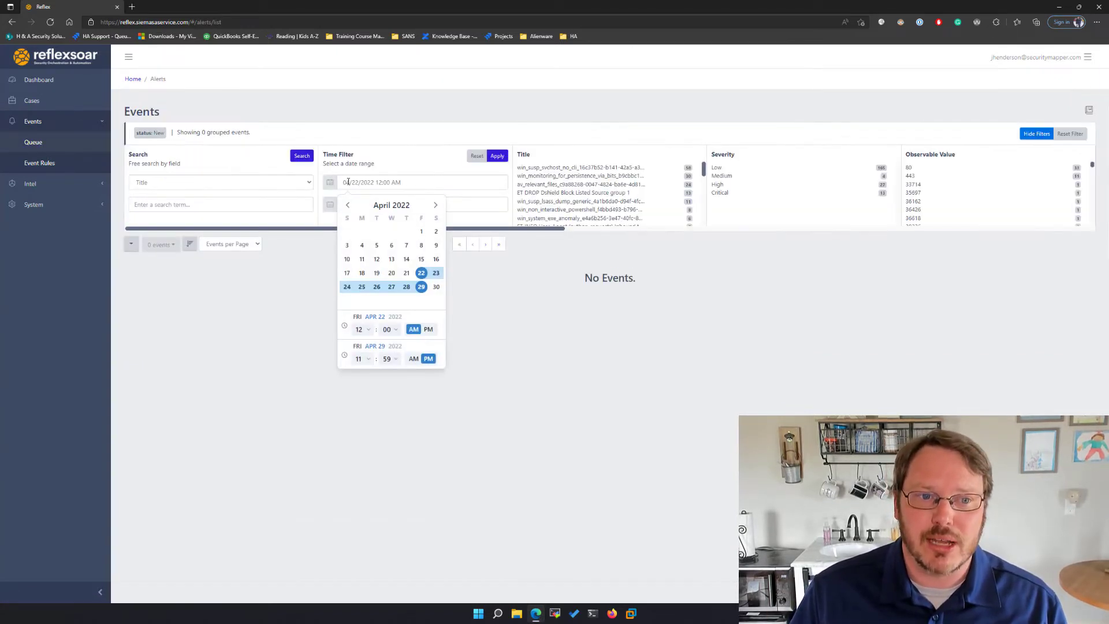
left_click(632, 126)
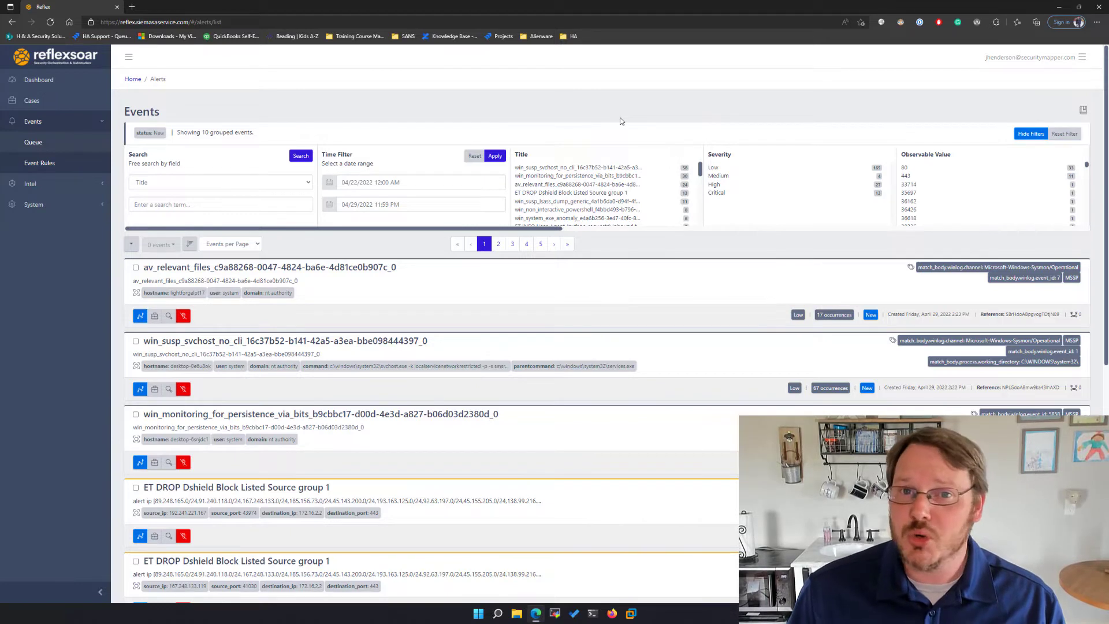
left_click(136, 267)
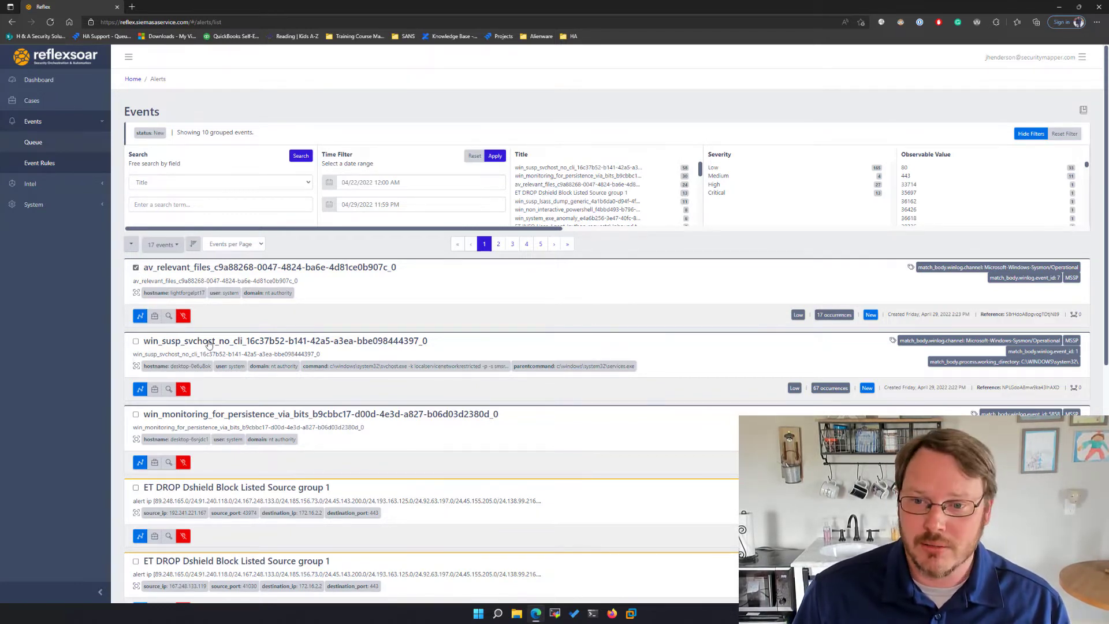
left_click(136, 341)
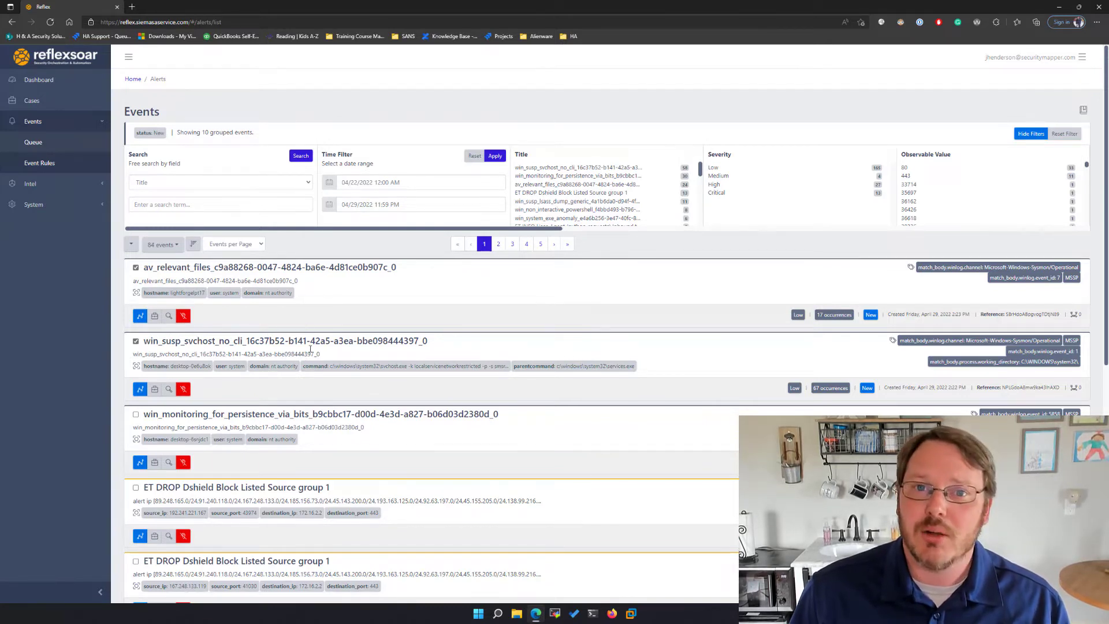
Start a new case from the selected events, titled "Video Test Case", with the Phishing Analysis case template assigned.
left_click(167, 246)
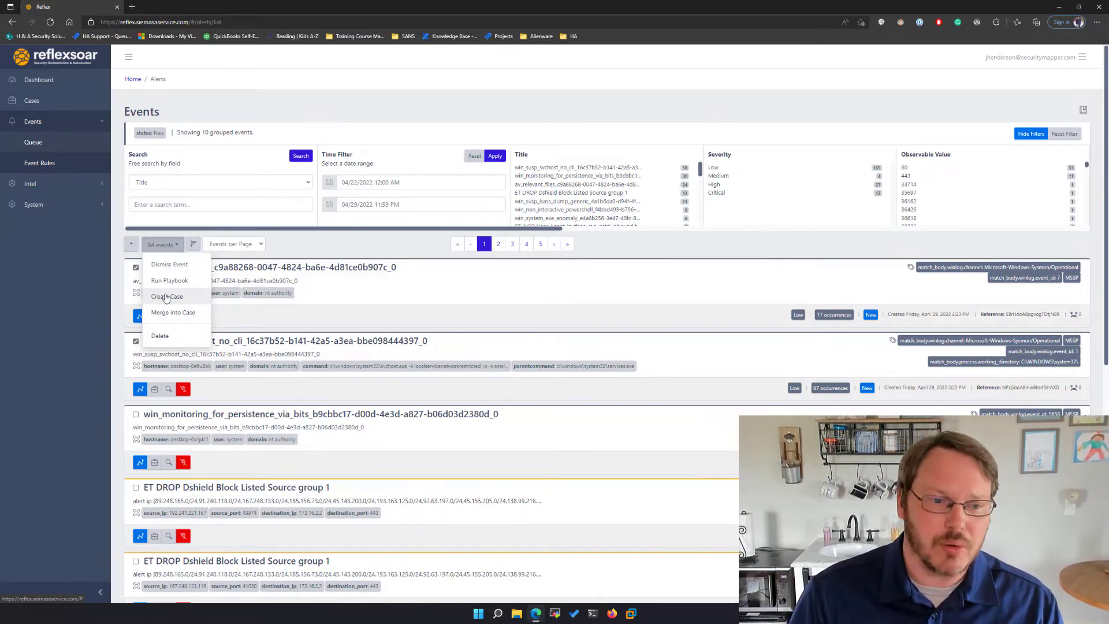
left_click(166, 297)
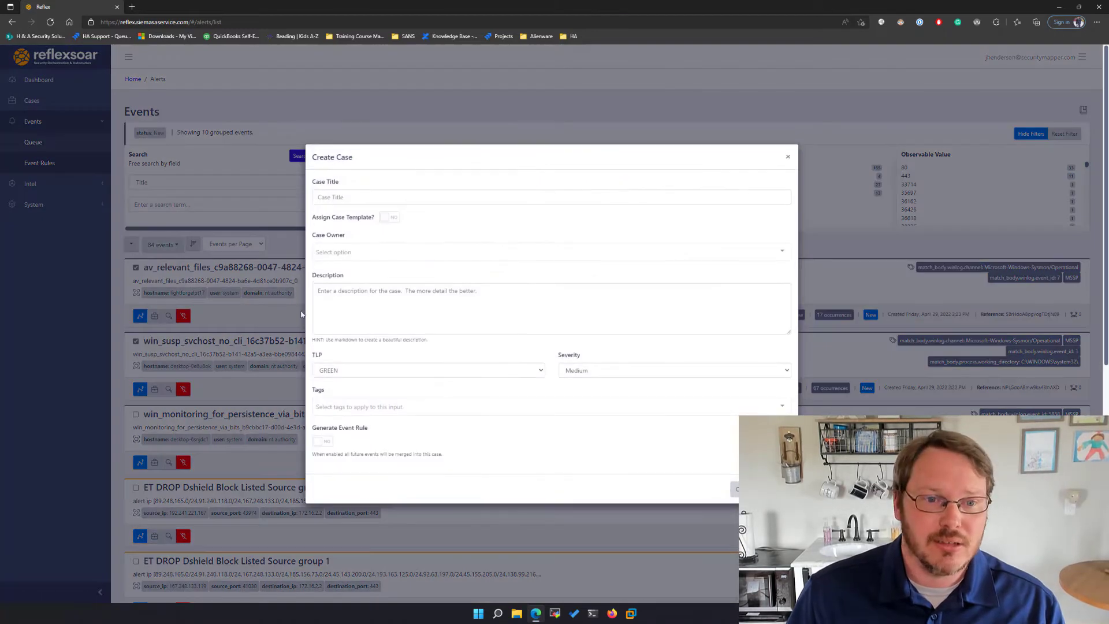
left_click(358, 197)
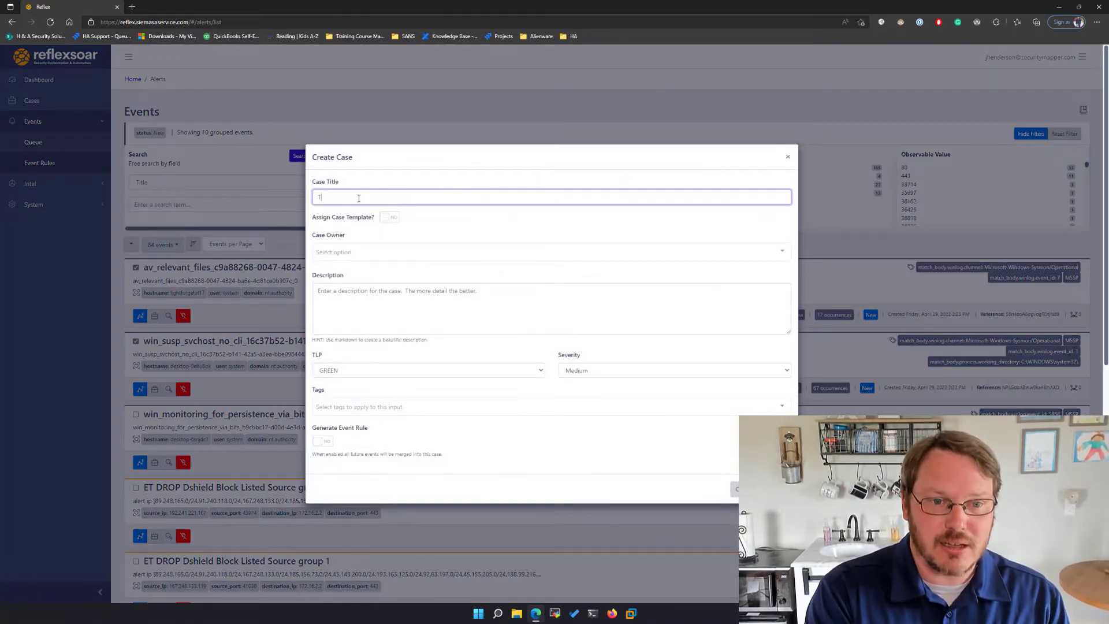
type("Video Te")
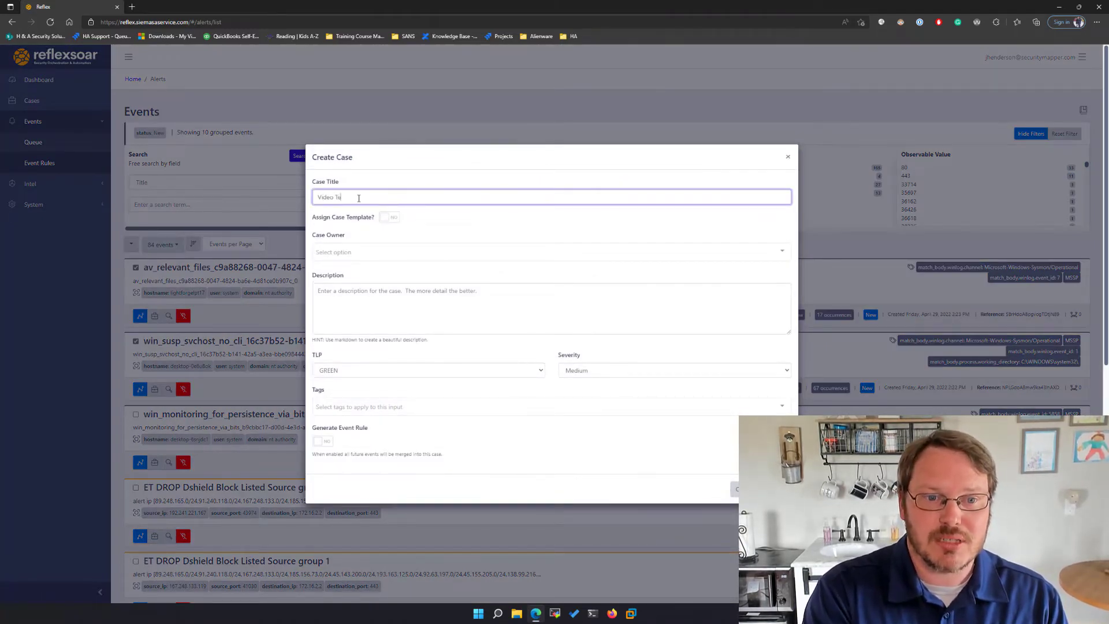
type("st Case")
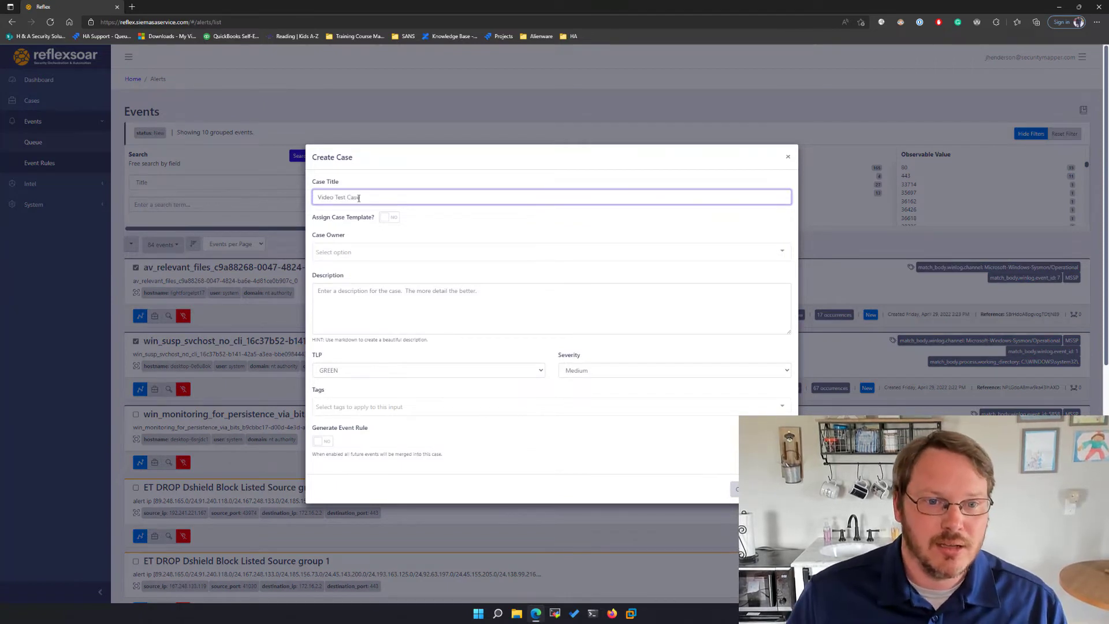
left_click(386, 218)
left_click(399, 230)
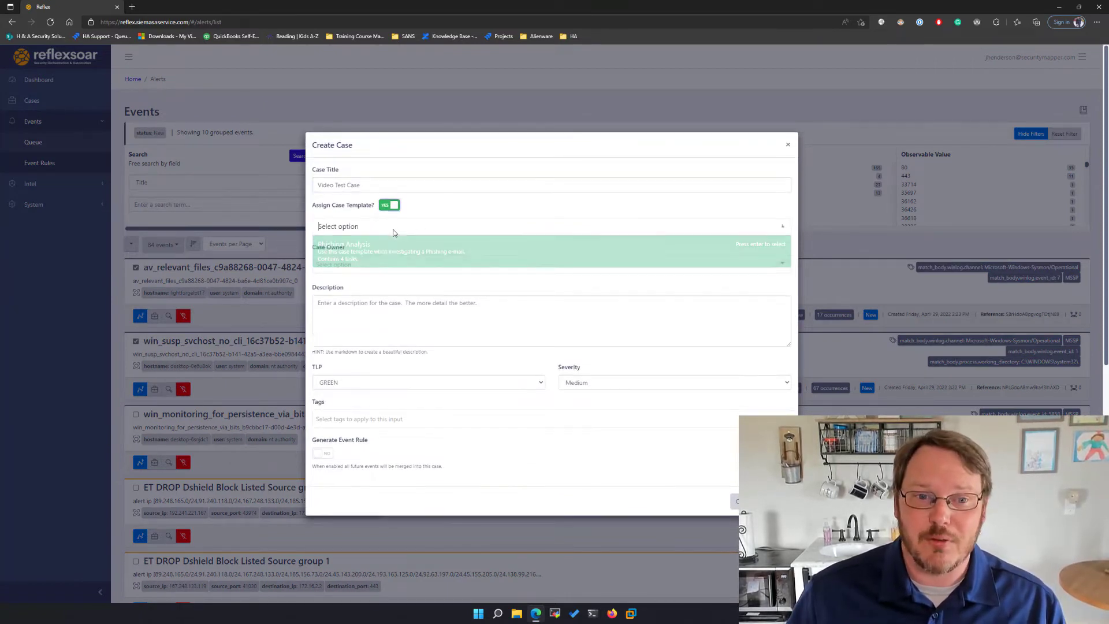
left_click(383, 260)
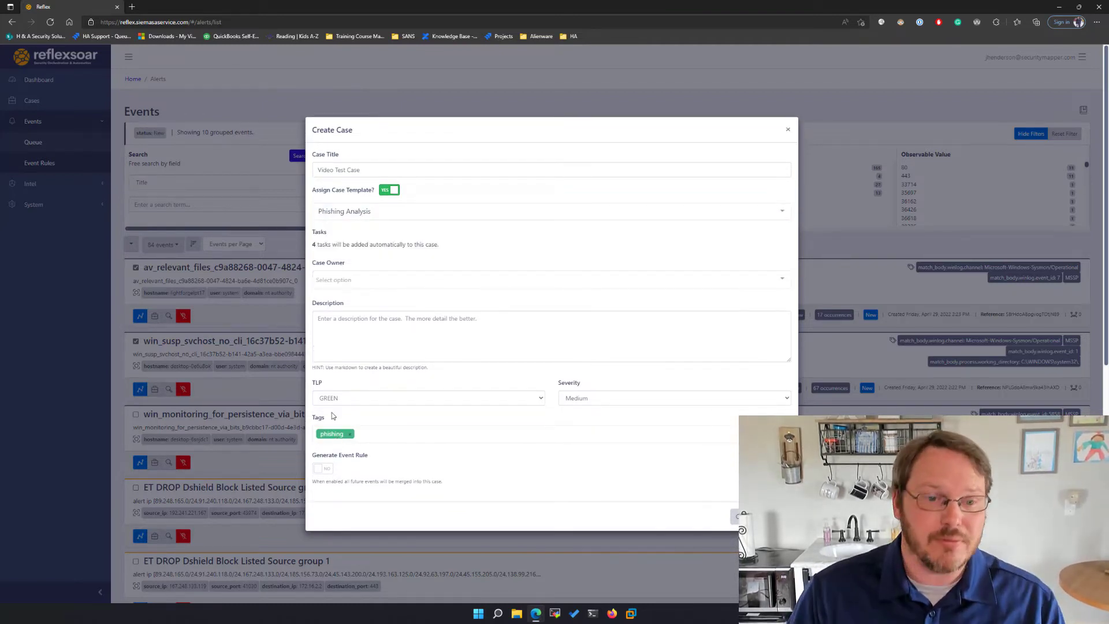
Assign the available user as case owner, enter the description "This is a test case", and create the case.
left_click(389, 282)
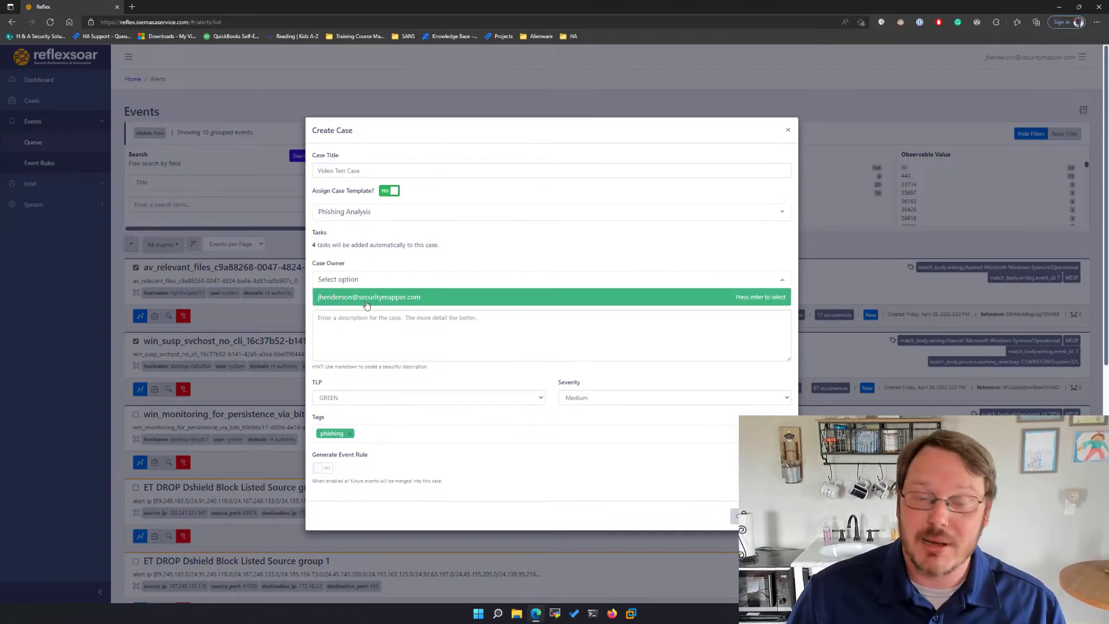
left_click(366, 296)
left_click(377, 339)
type("T")
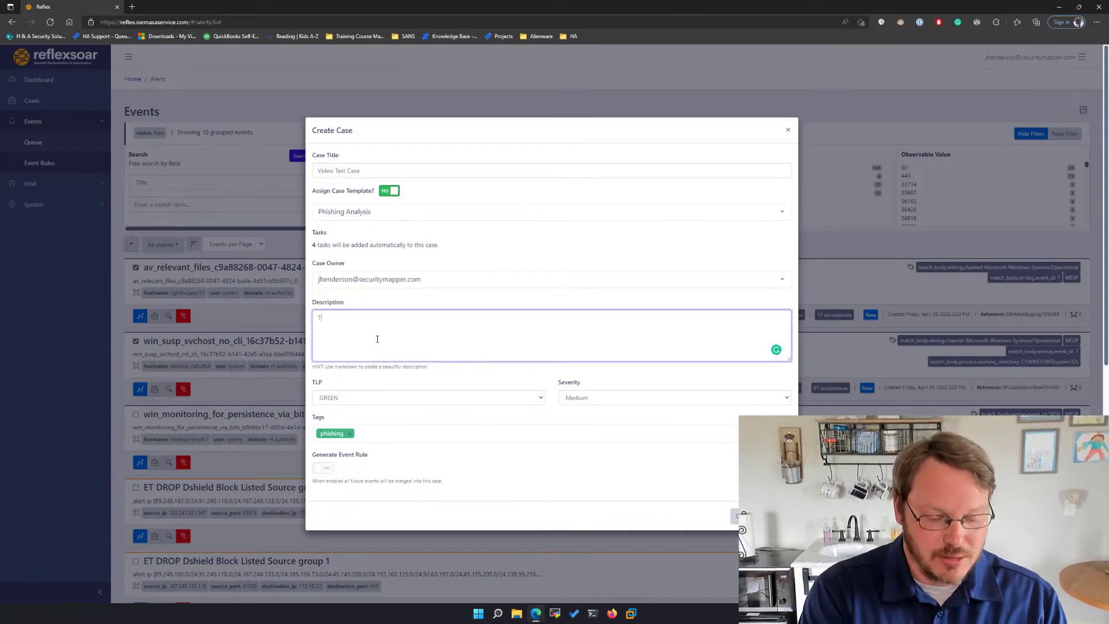
type("his is a test case")
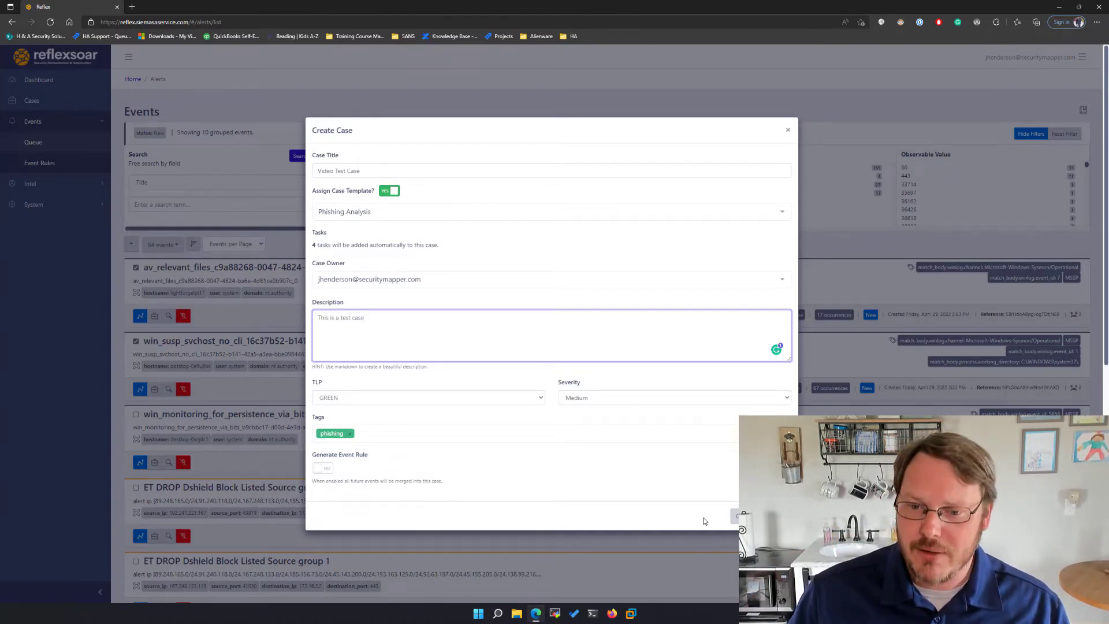
left_click(776, 515)
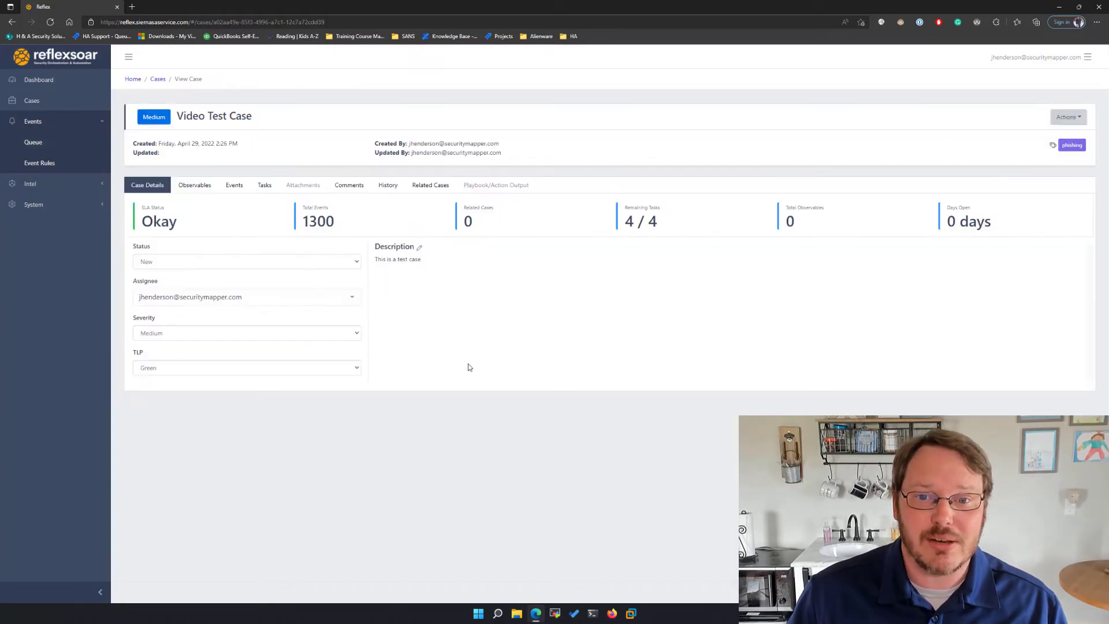
Examine the new case's total events and remaining tasks figures and its list of attached events.
left_click_drag(327, 221, 311, 222)
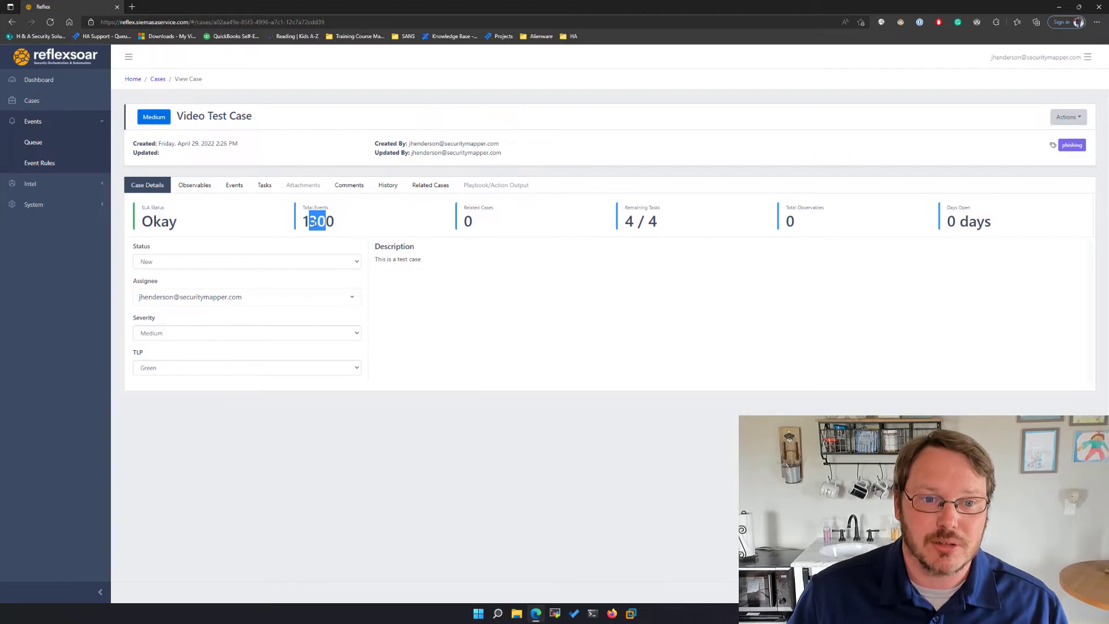
double_click(311, 222)
left_click(491, 346)
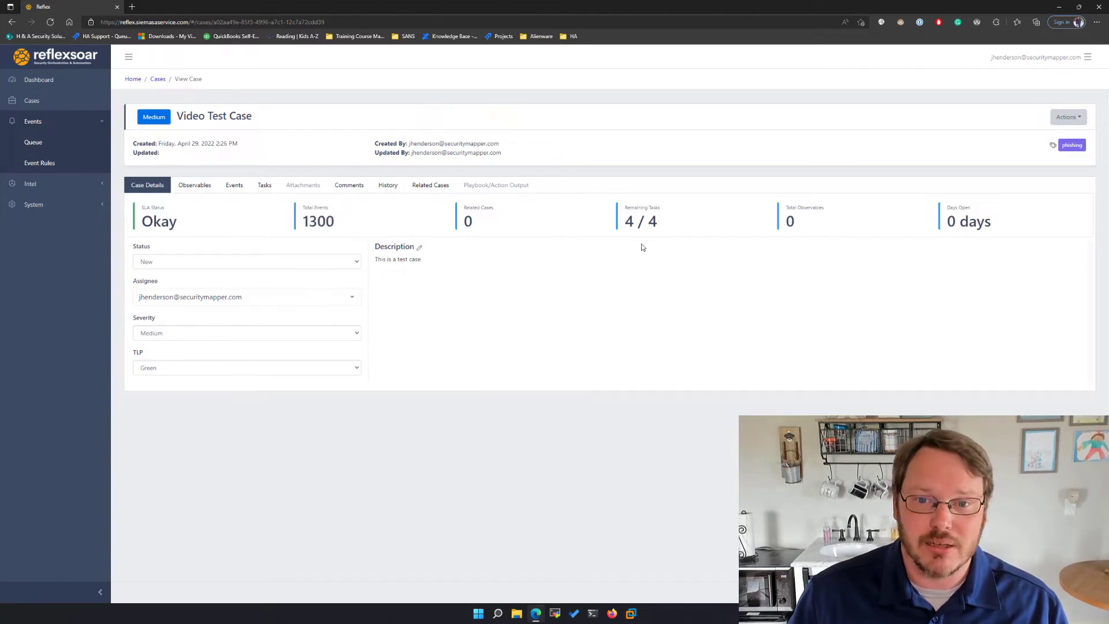
double_click(629, 221)
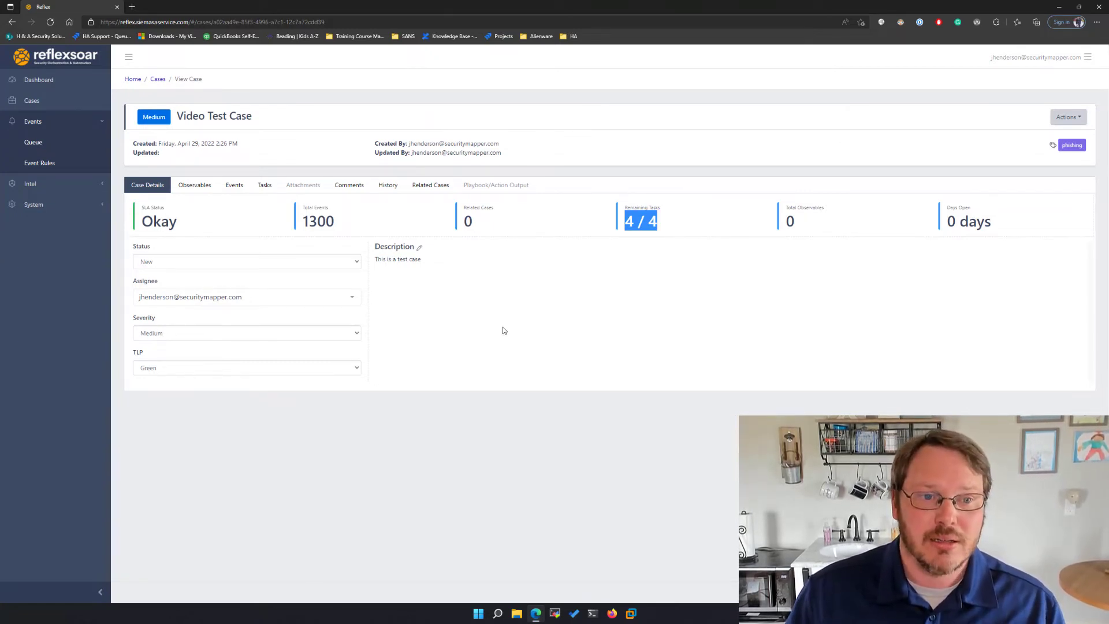
left_click(244, 190)
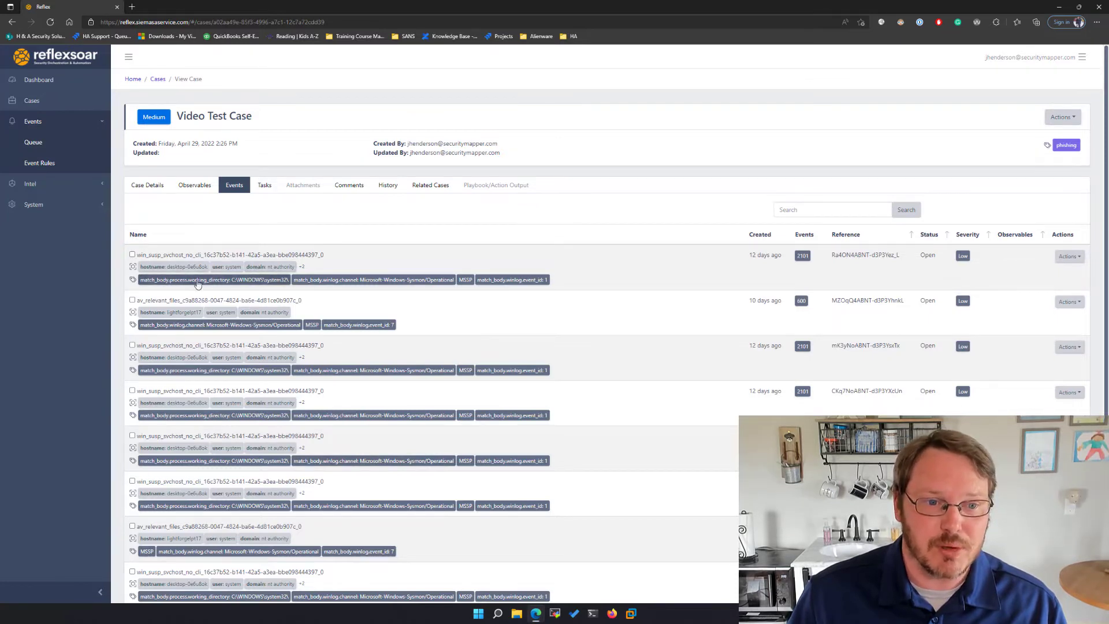
Start the case's "Fetch original e-mail" task and open that task's notes.
left_click(263, 186)
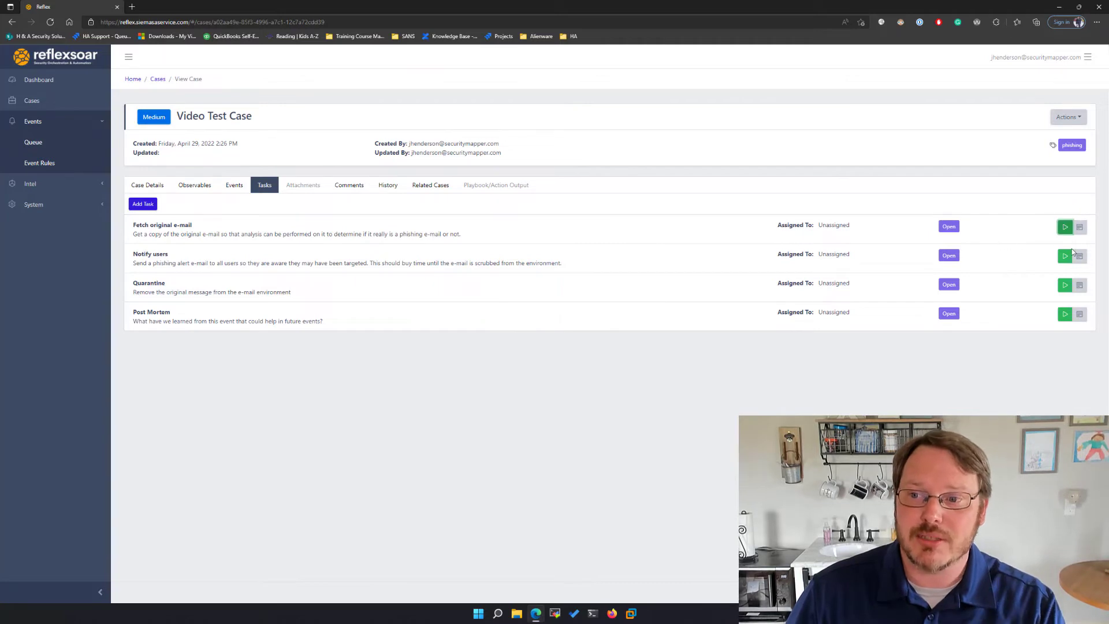
left_click(1065, 227)
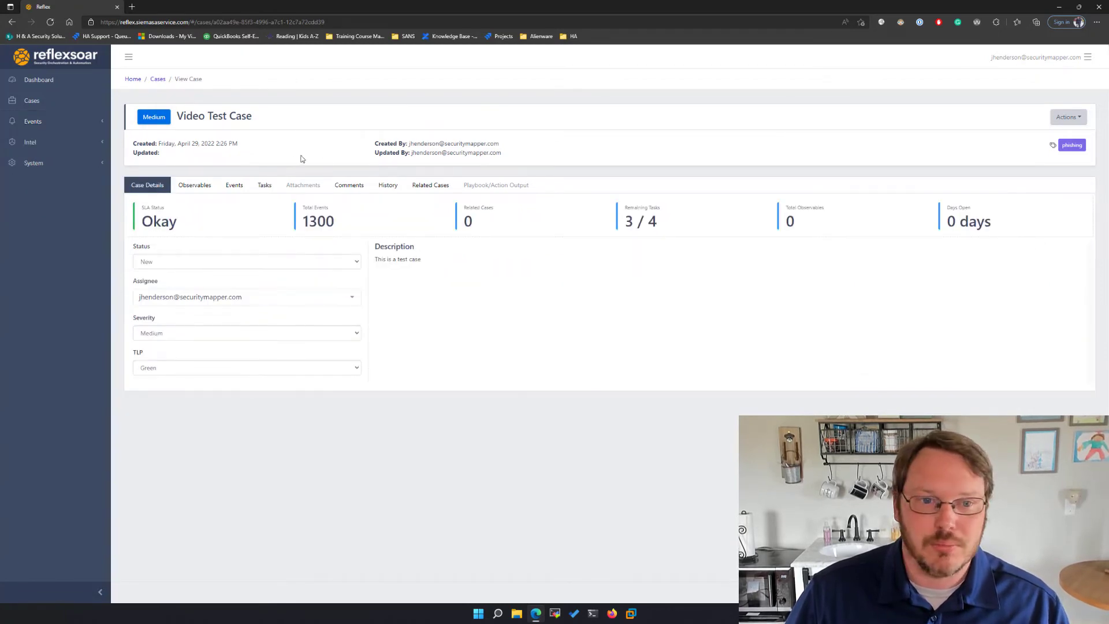
left_click(265, 186)
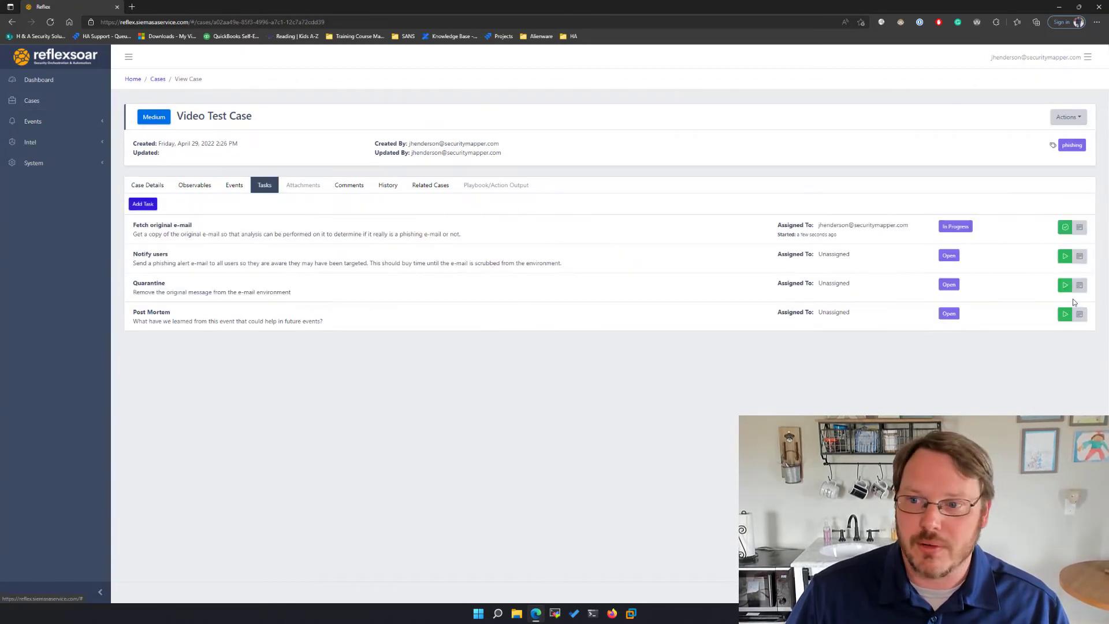
left_click(1084, 229)
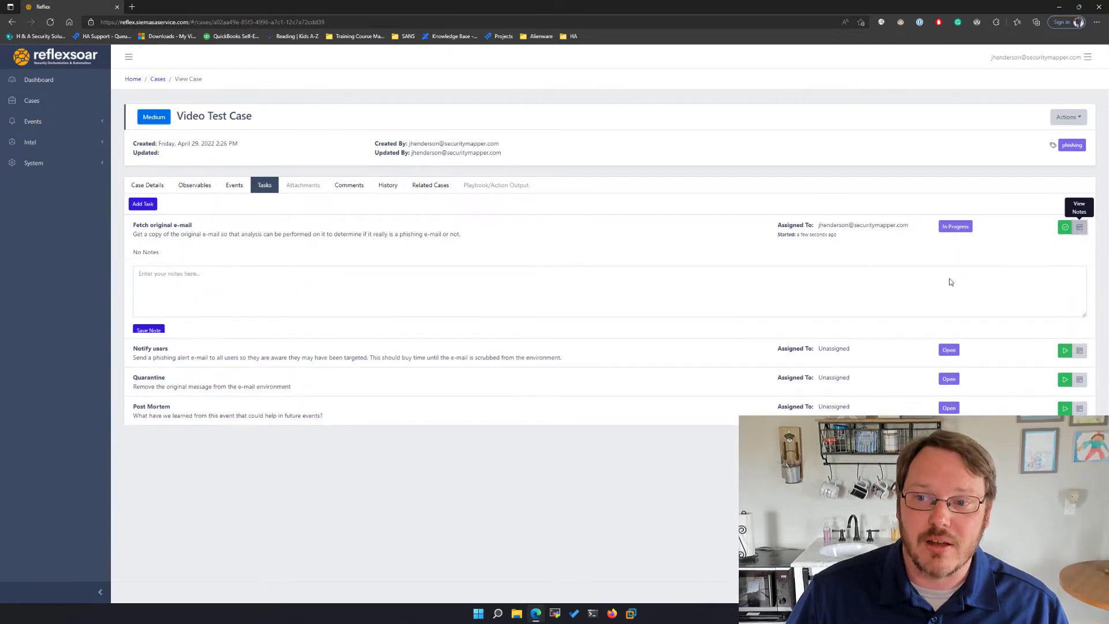
Save the note "Looked into the original email and performed header analysis. Based on this, XYZ" on the "Fetch original e-mail" task and complete the task.
left_click(303, 293)
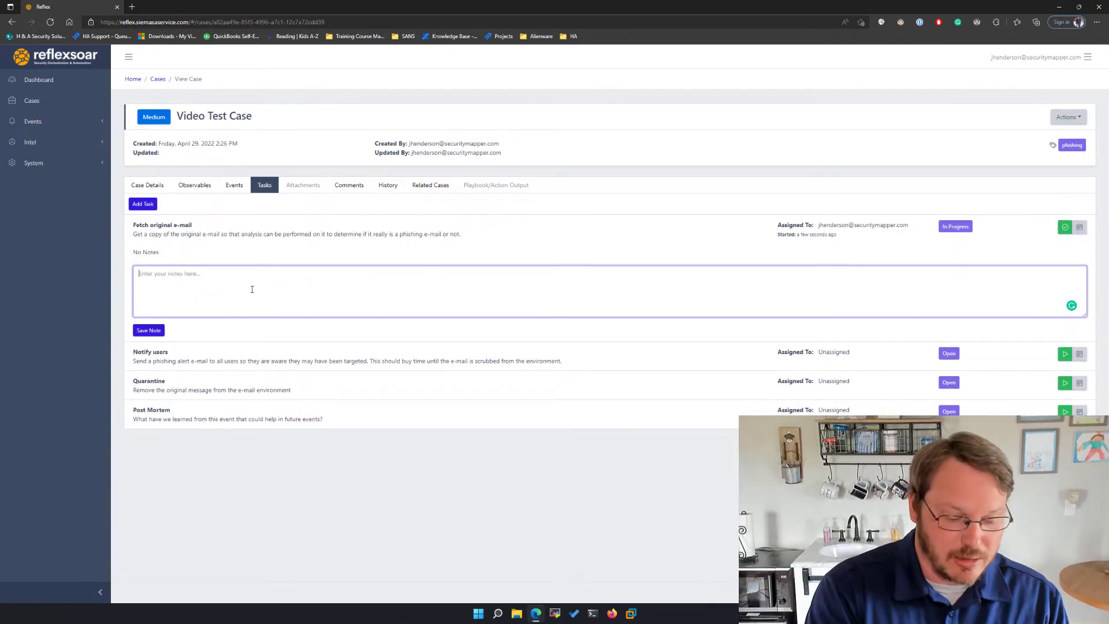
type("Looked into the o")
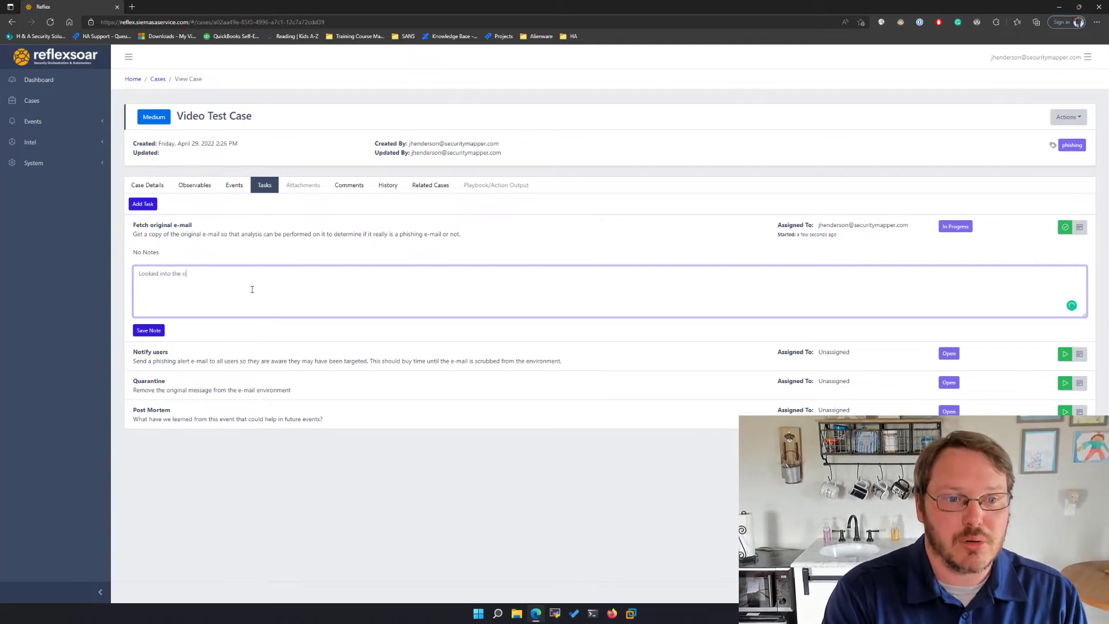
type("riginal email and pe")
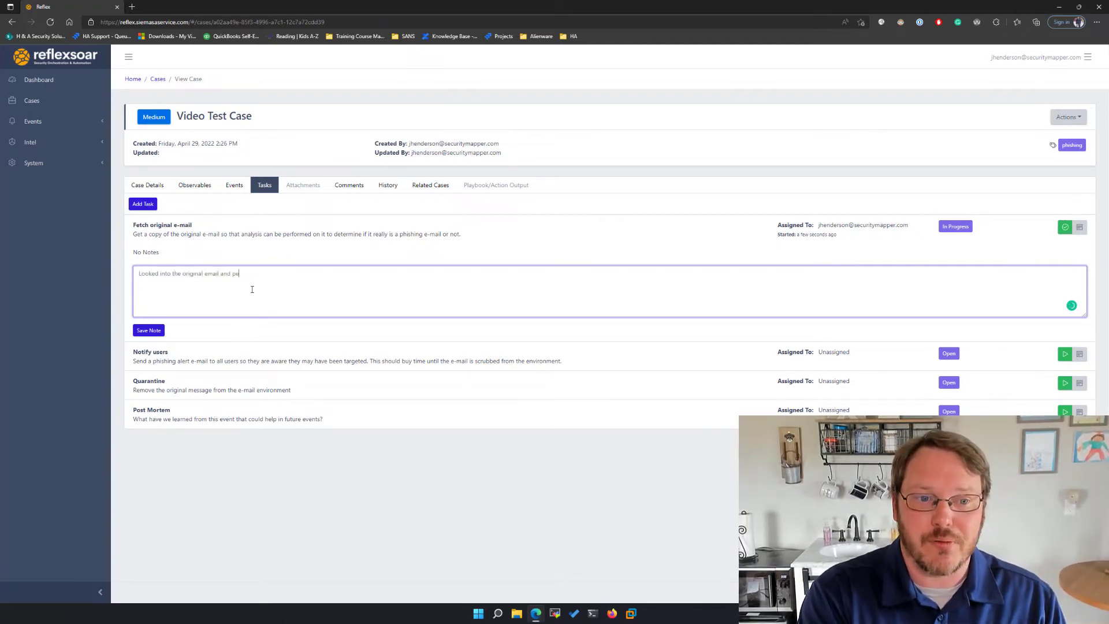
type("rformed header anal")
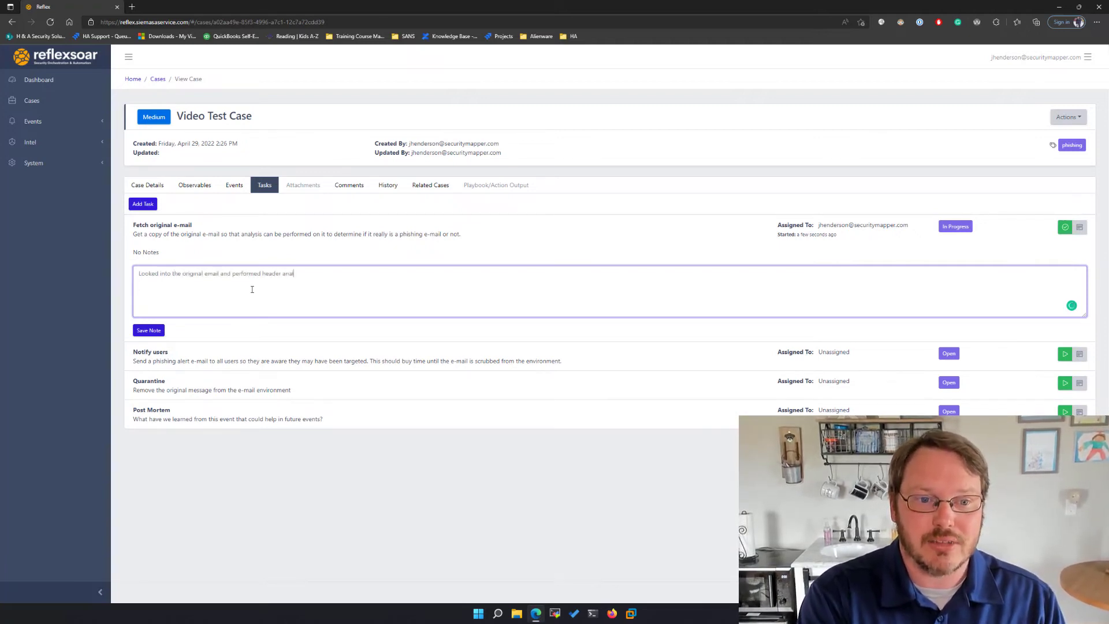
type("ysis. Based on thi")
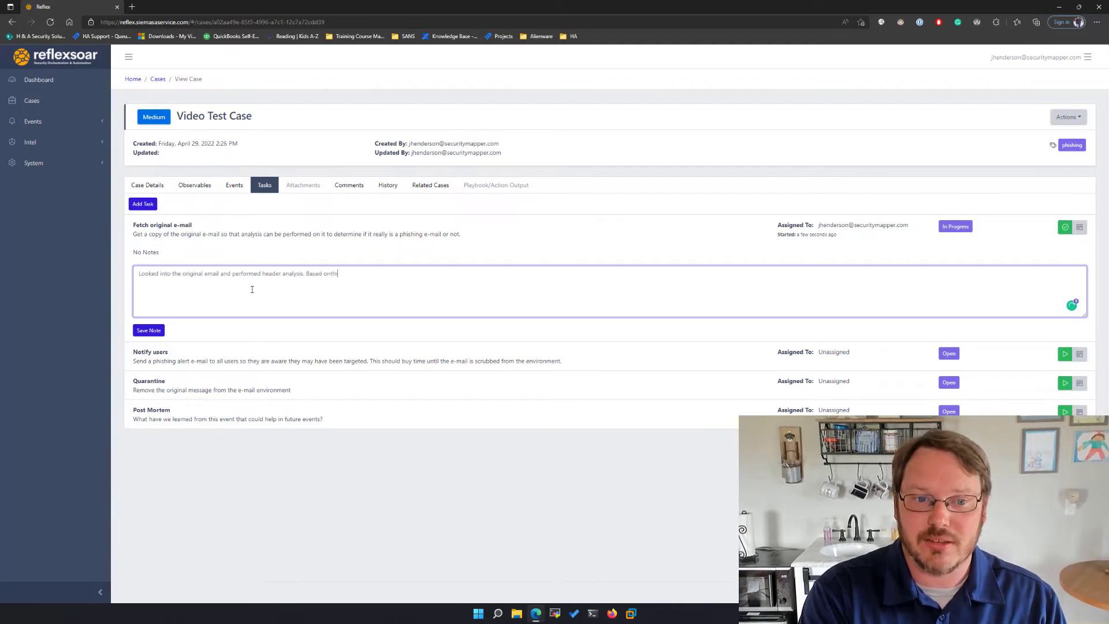
type("s, XYZ")
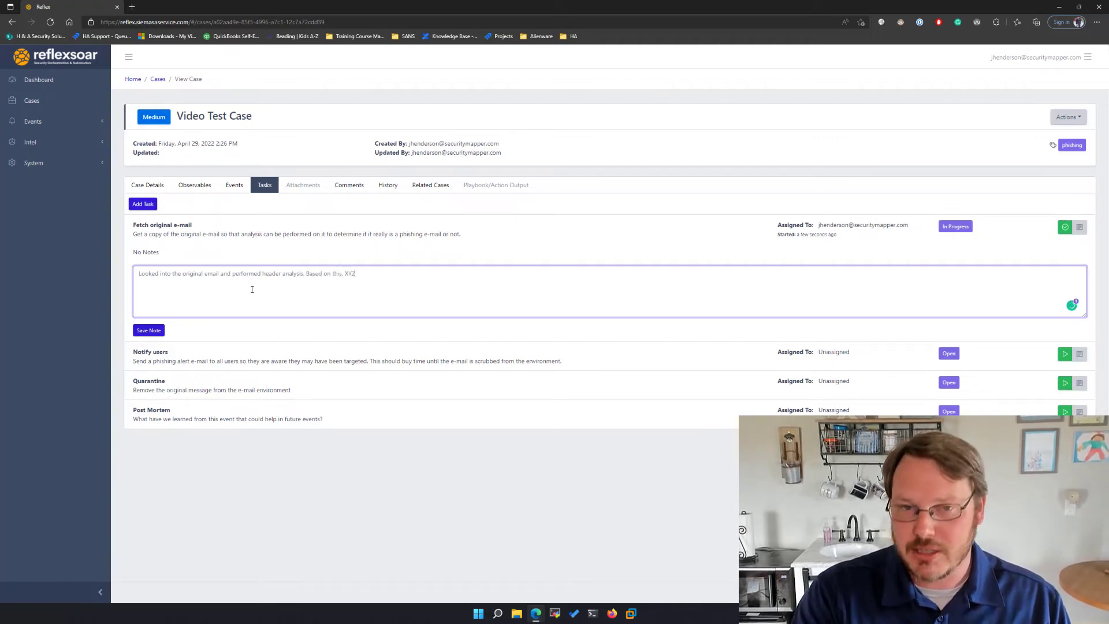
left_click(157, 331)
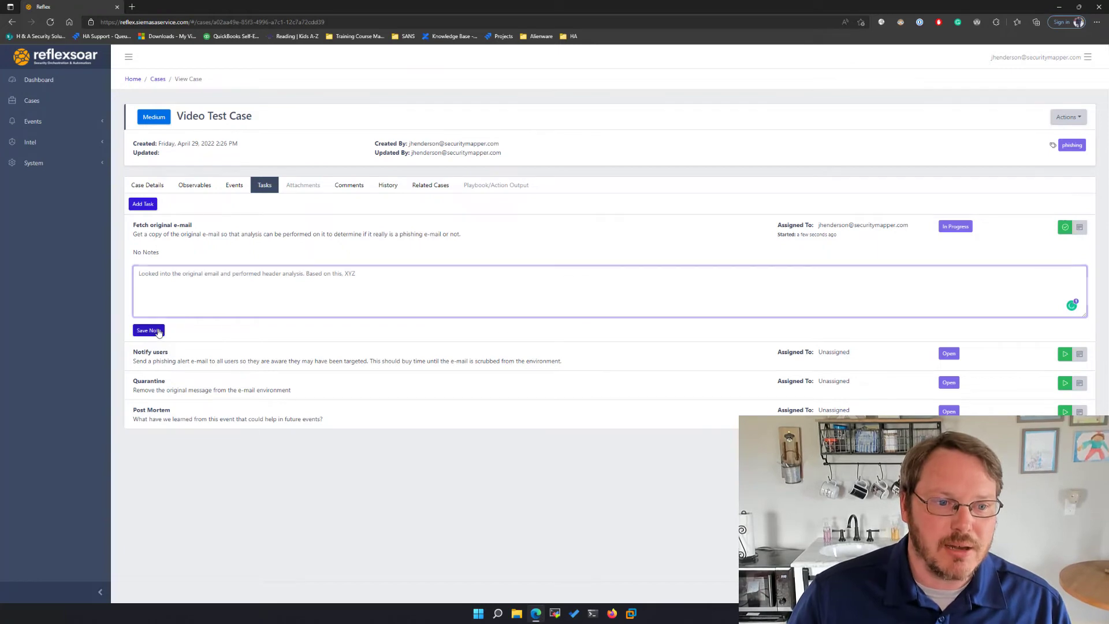
left_click(1064, 229)
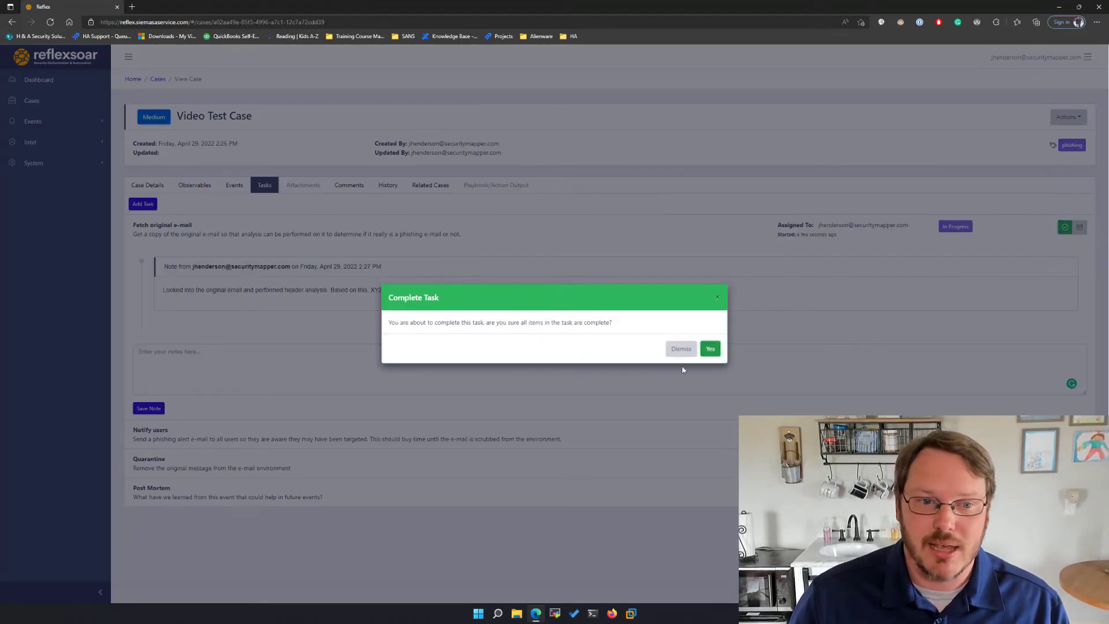
left_click(711, 349)
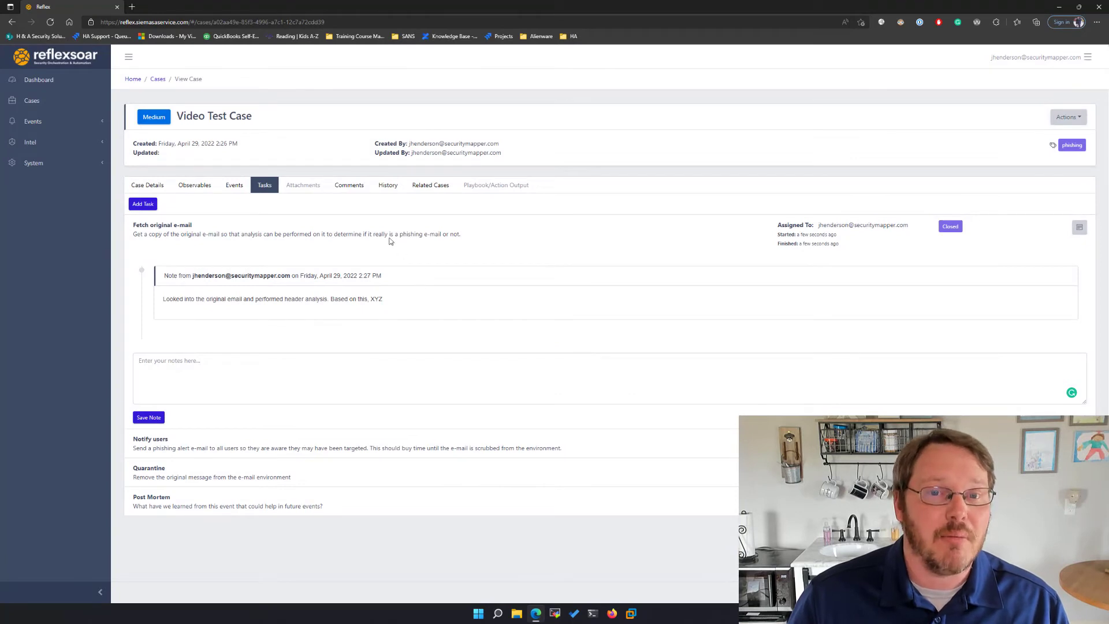
Review the case's history, and post the comment "Test comment" on the case.
left_click(386, 186)
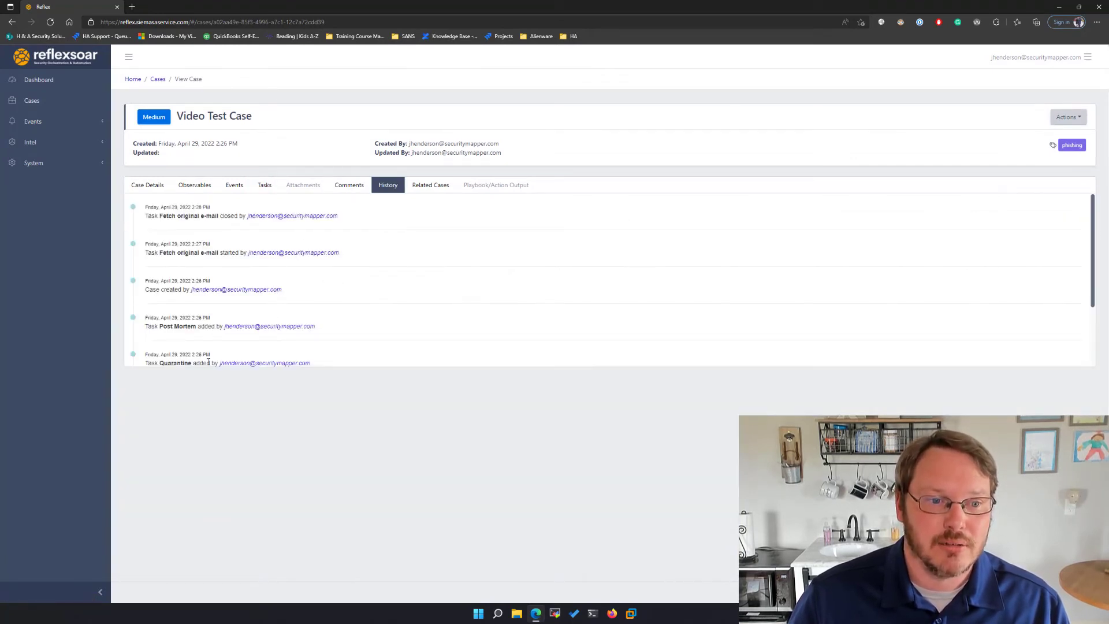
left_click(346, 186)
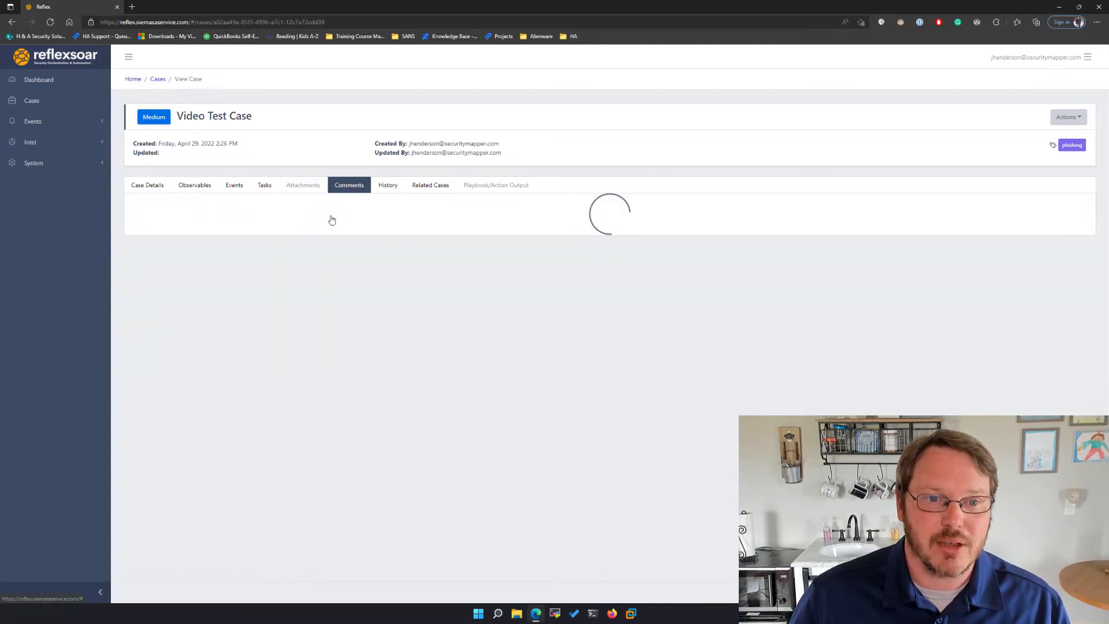
left_click(297, 249)
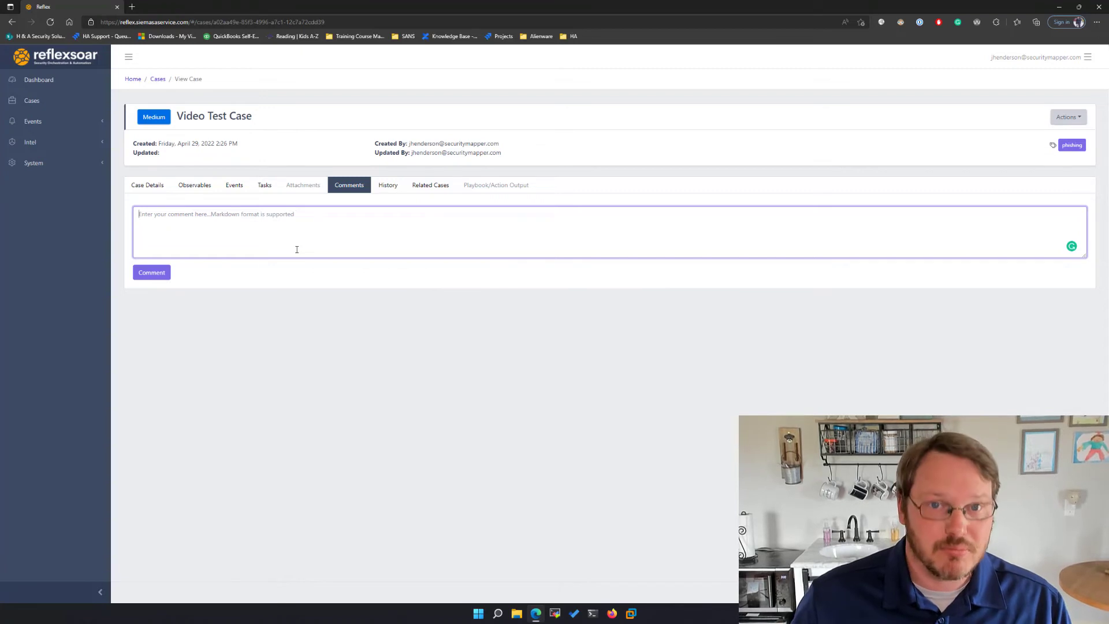
type("Test")
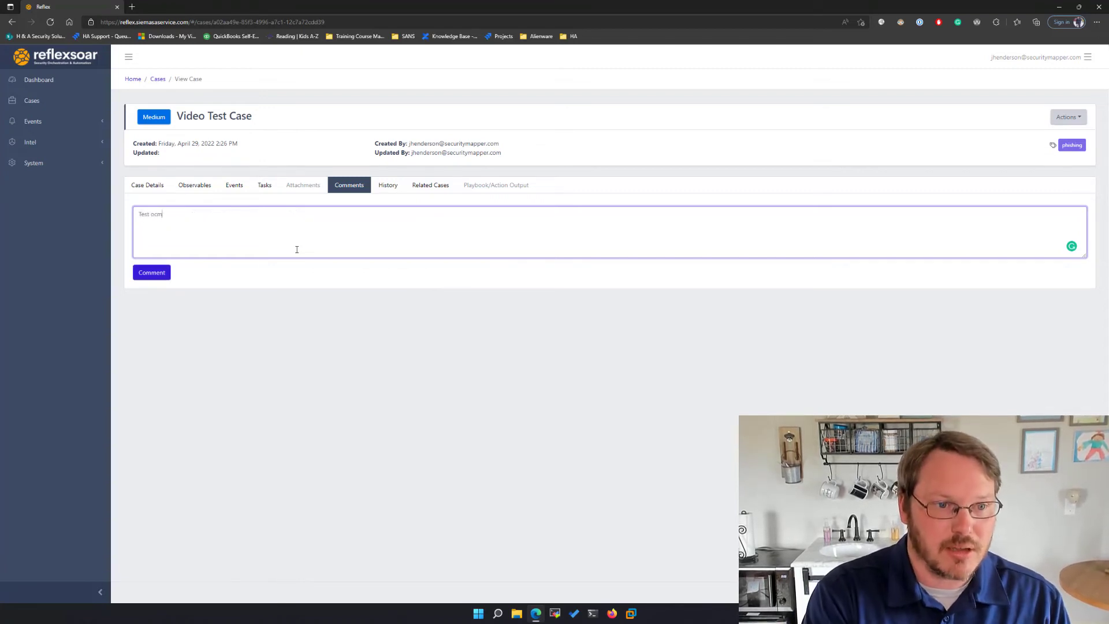
type(" comment")
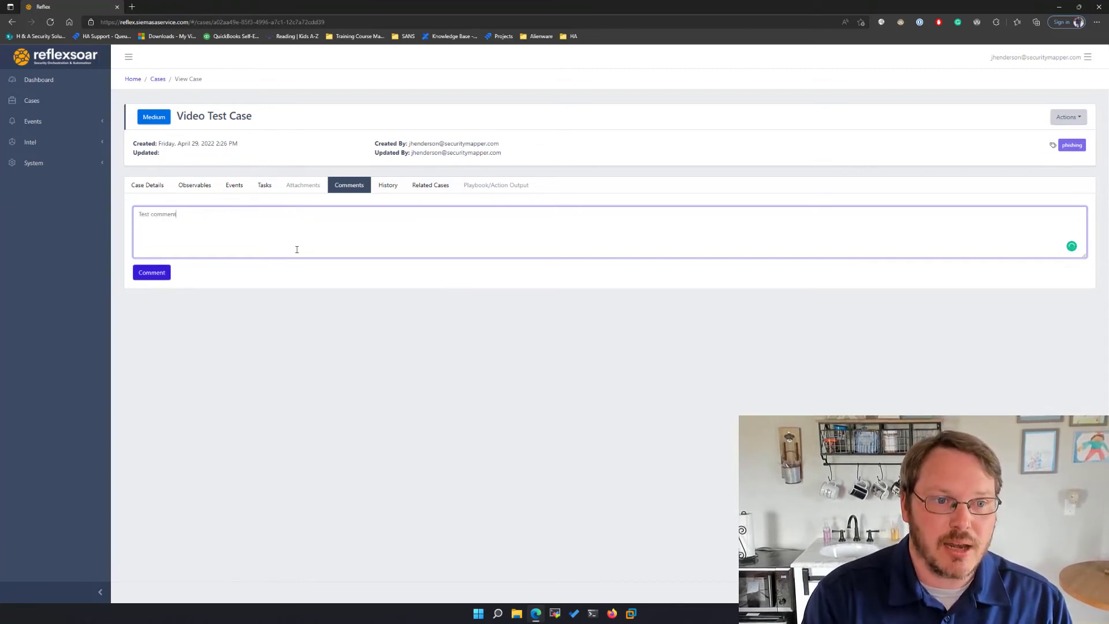
left_click(139, 275)
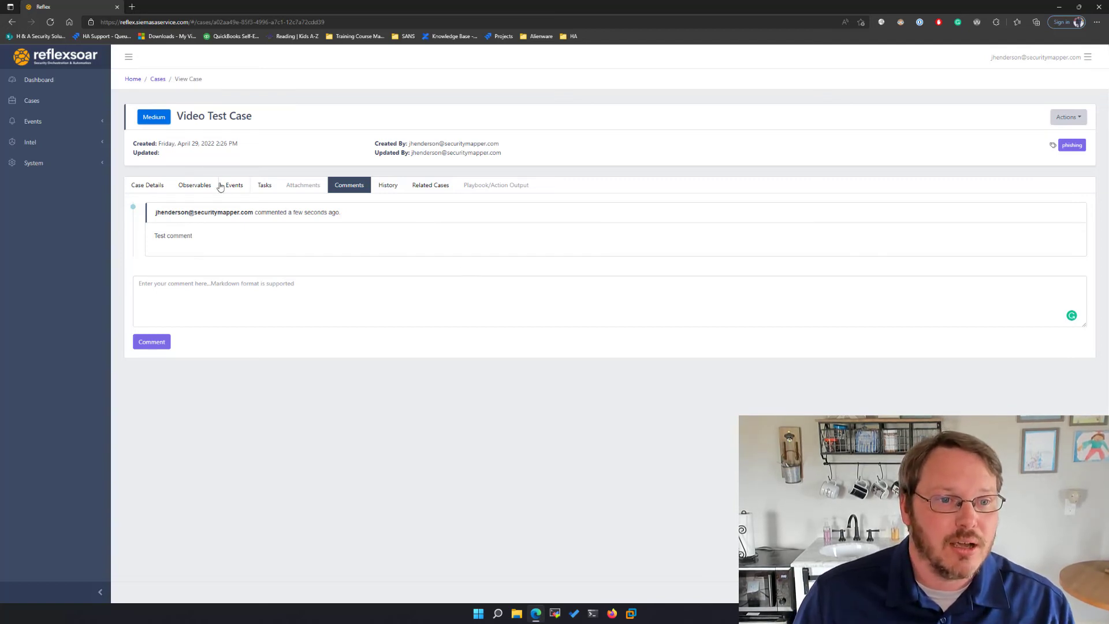
Try setting the case status to Closed with the reason "False positive", and cancel the closure without adding further information.
left_click(147, 185)
left_click(183, 263)
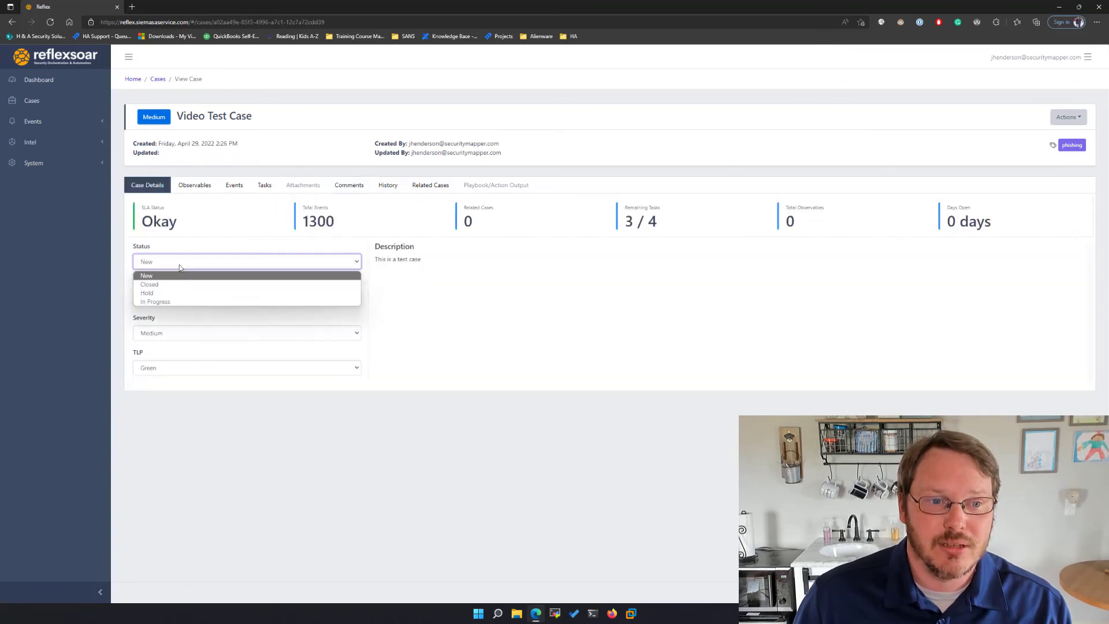
left_click(187, 284)
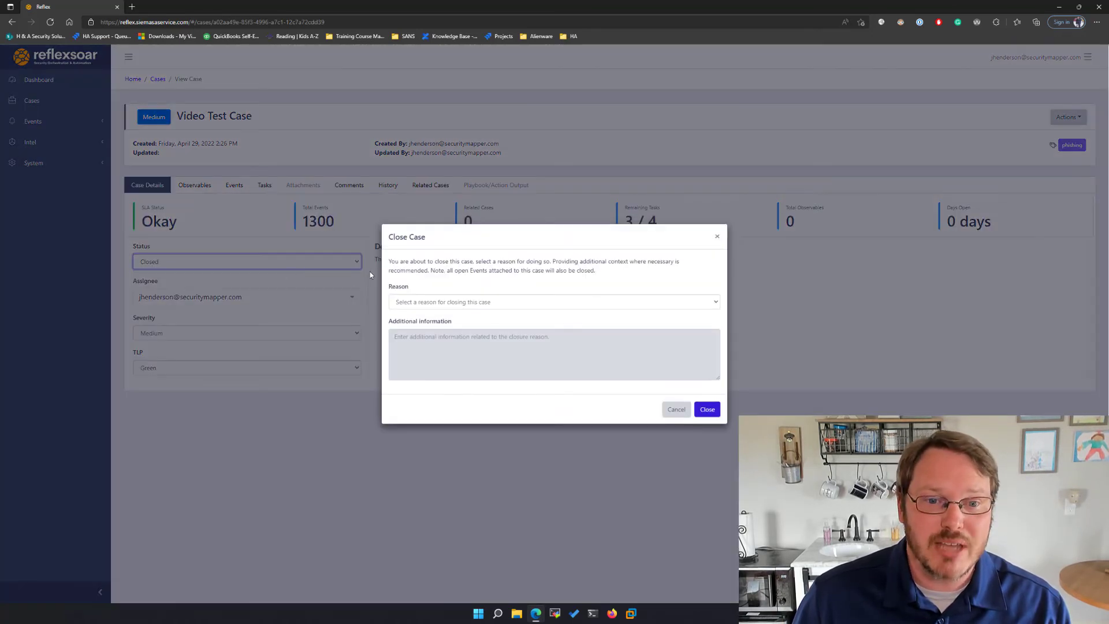
left_click(423, 302)
left_click(425, 317)
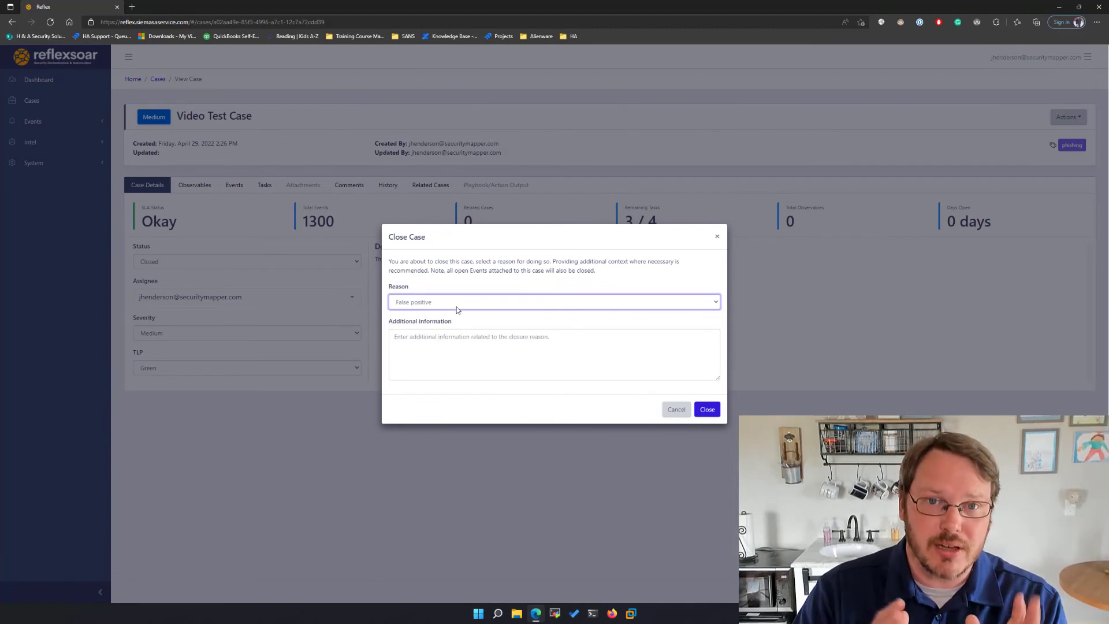
left_click(470, 359)
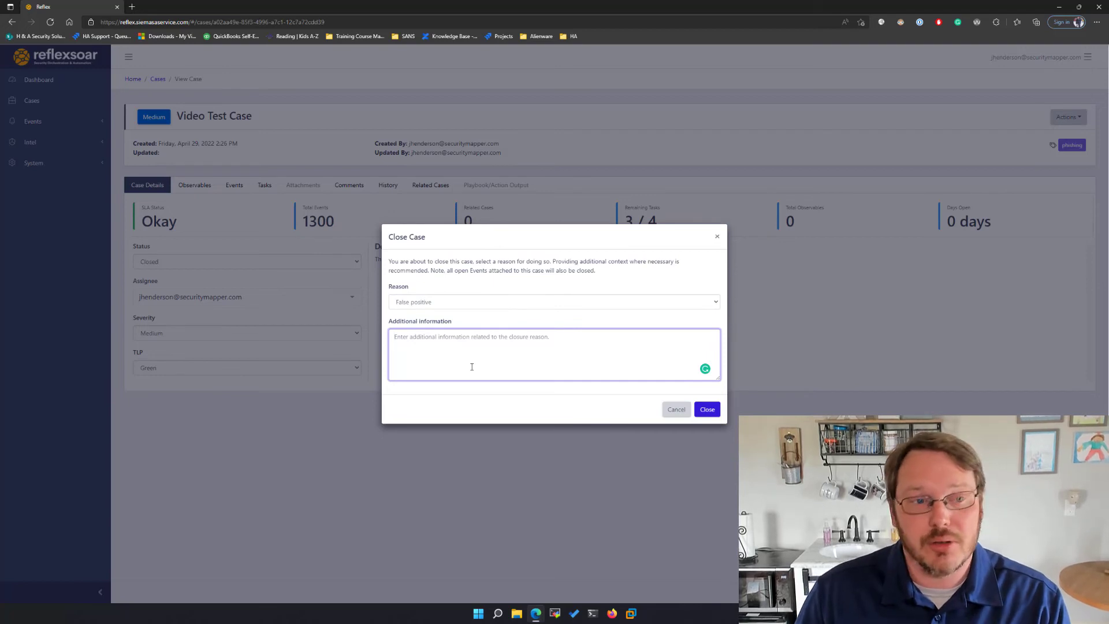
left_click(717, 238)
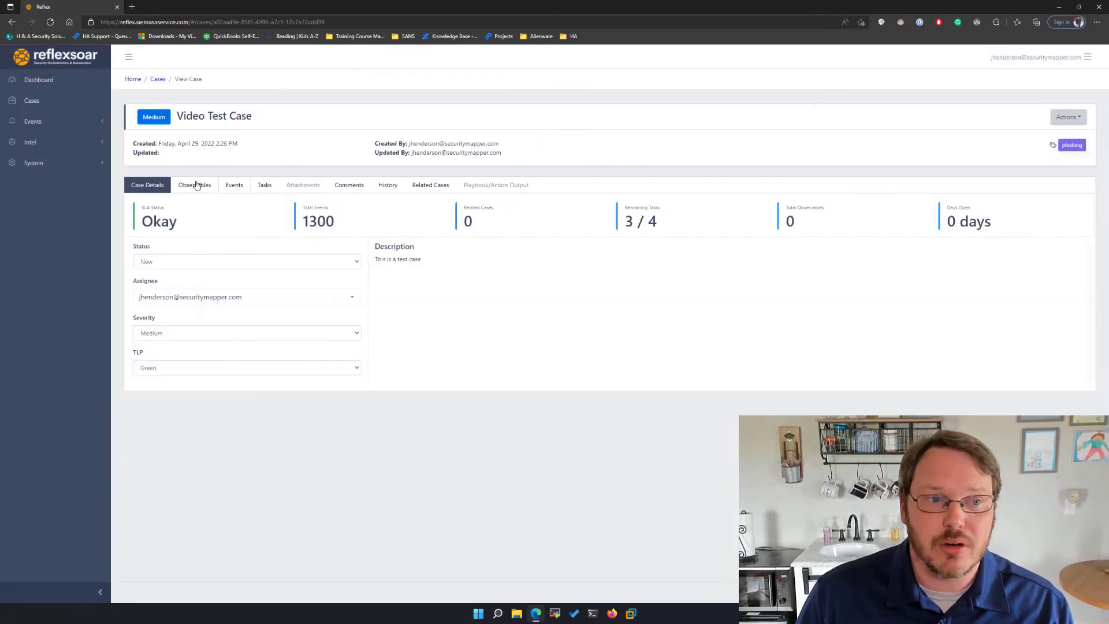
Review the case list, and examine the dismissal reasons offered for the first event in the event queue without dismissing it.
left_click(31, 100)
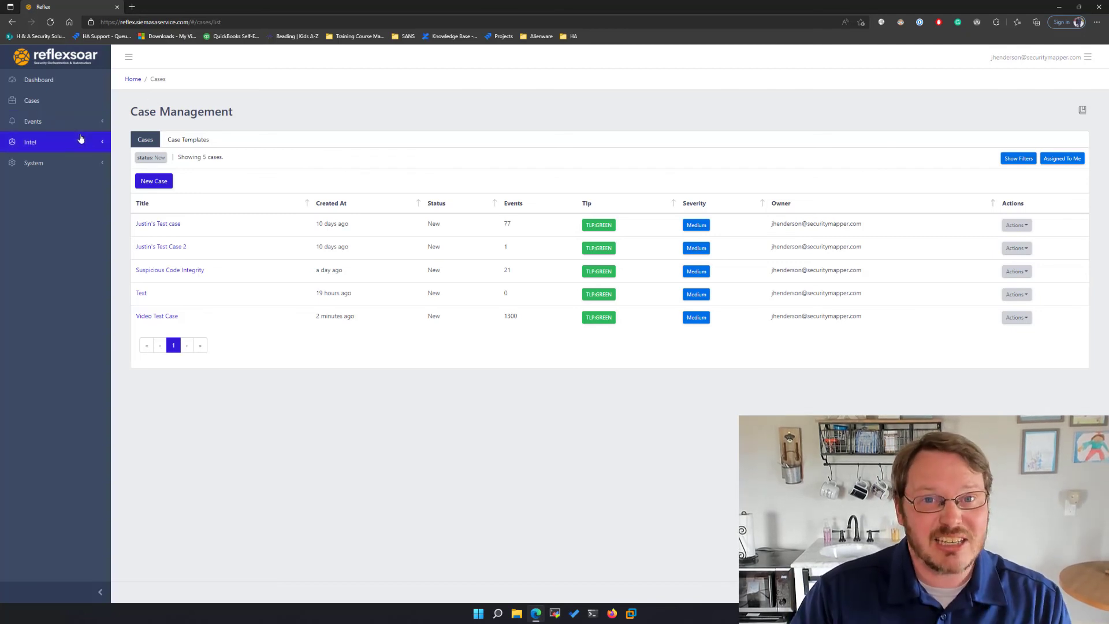
left_click(58, 121)
left_click(61, 149)
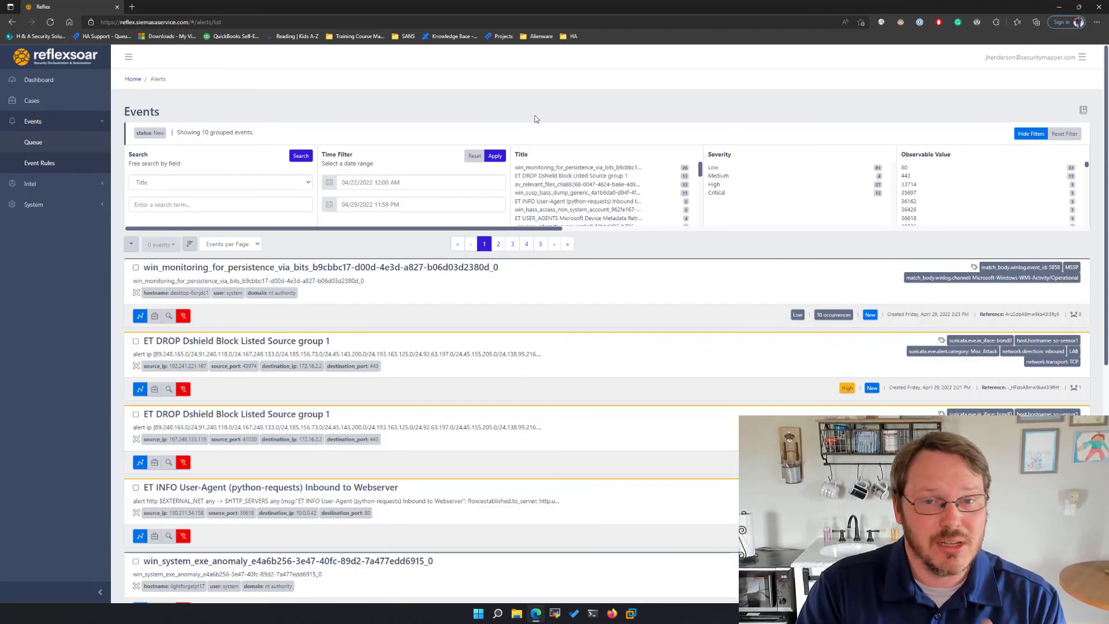
left_click(183, 316)
left_click(451, 316)
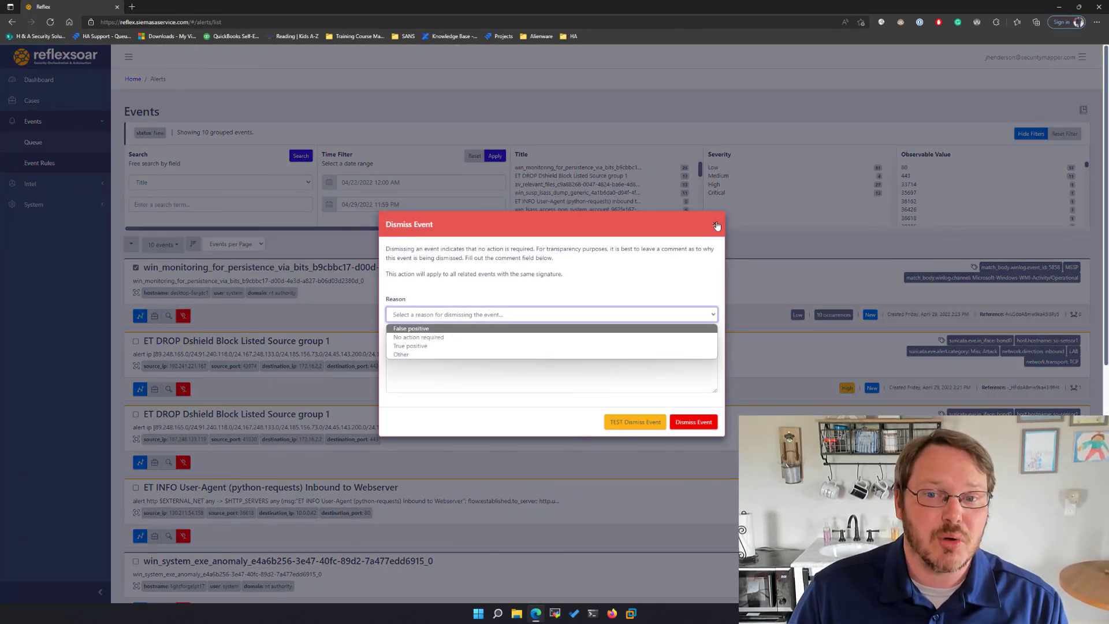
left_click(714, 223)
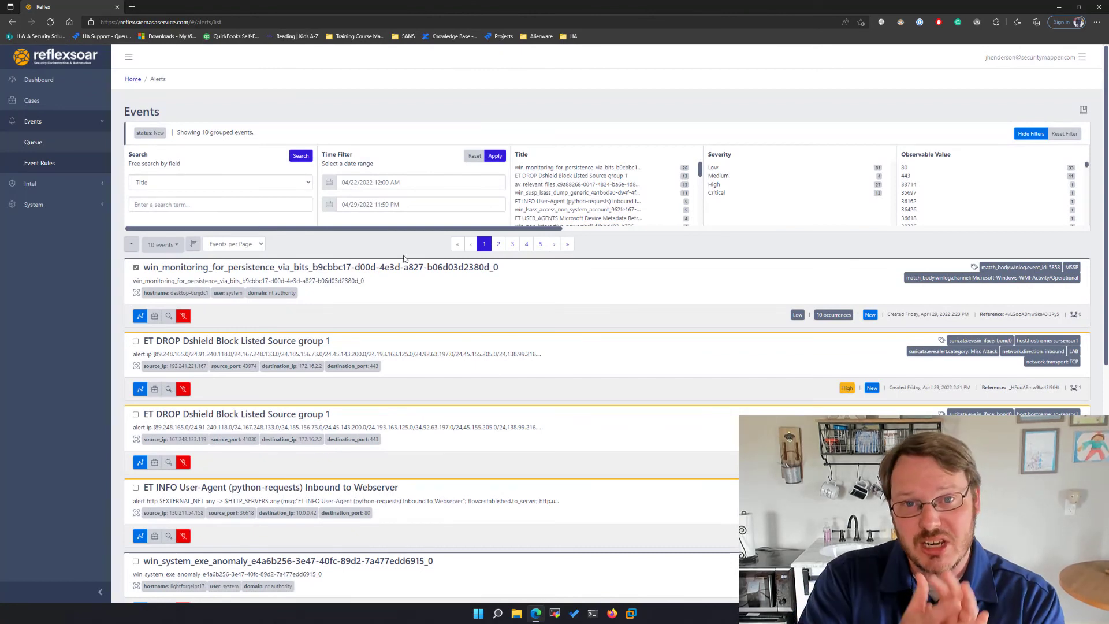